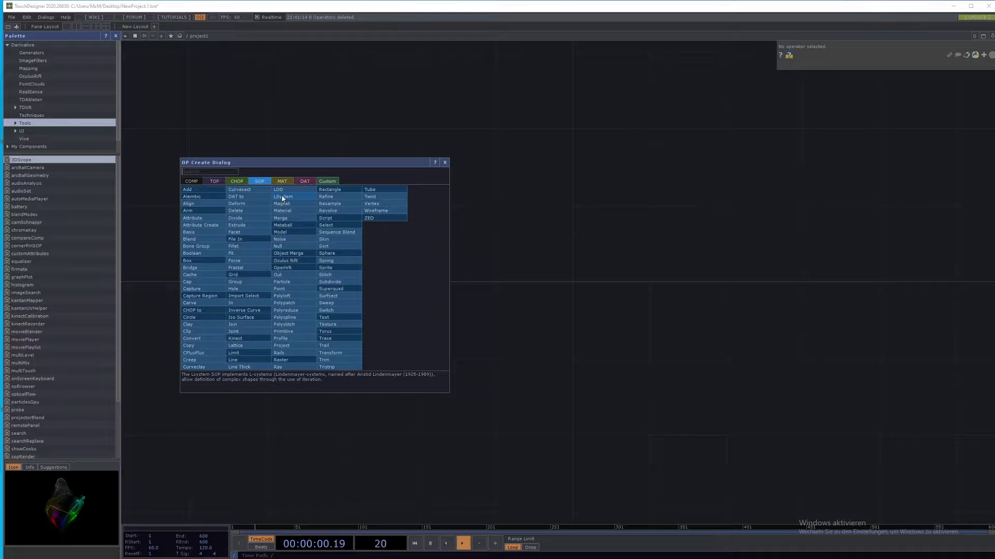
Step: Add a Sphere SOP with a radius of 0.01 on all axes and set its primitive type to Polygon
left_click(337, 253)
left_click(317, 269)
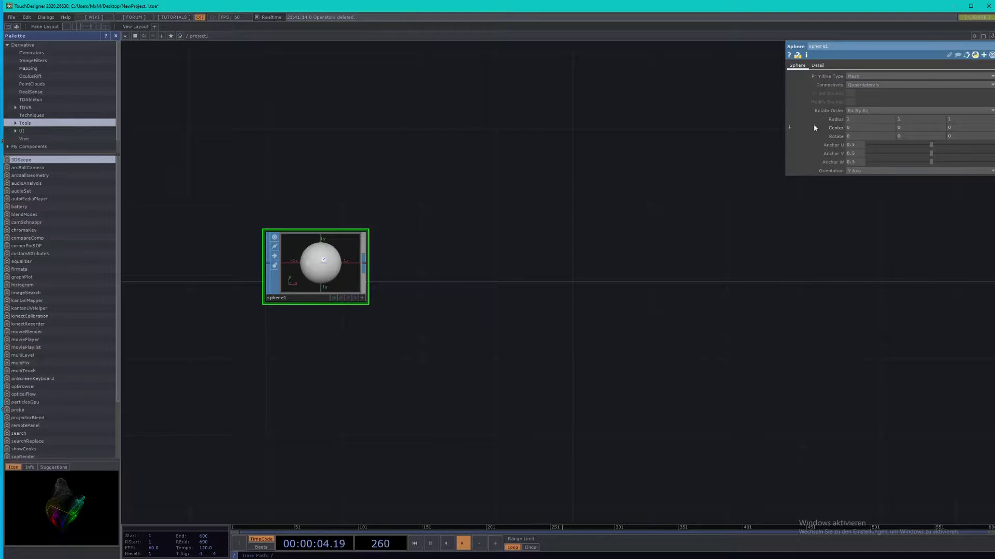
mouse_move(829, 120)
middle_mouse_down()
mouse_move(813, 115)
mouse_move(825, 107)
mouse_move(840, 128)
mouse_move(835, 105)
mouse_move(841, 125)
middle_mouse_up()
left_click(862, 76)
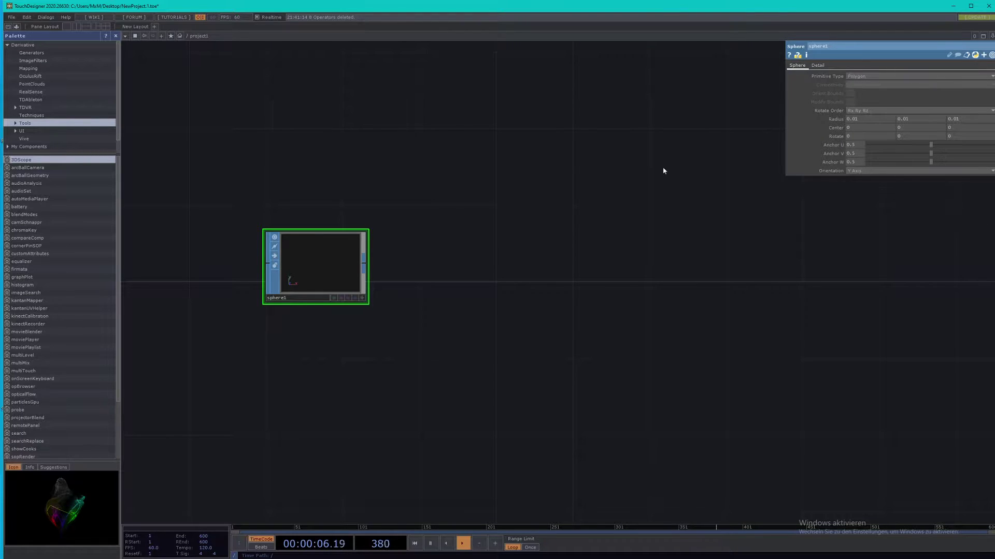
Step: Add a Geometry COMP connected to the output of the sphere node
right_click(362, 263)
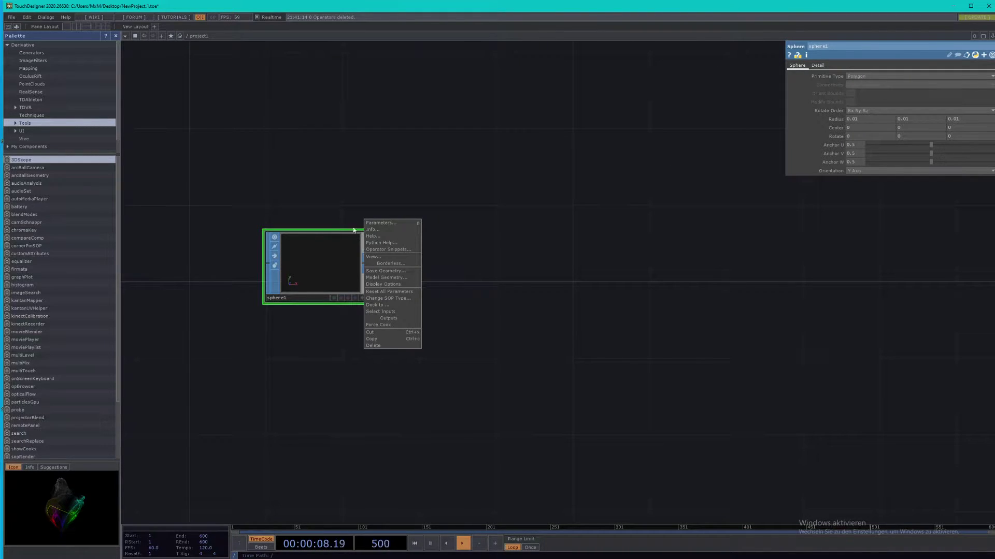
left_click(354, 235)
left_click(363, 263)
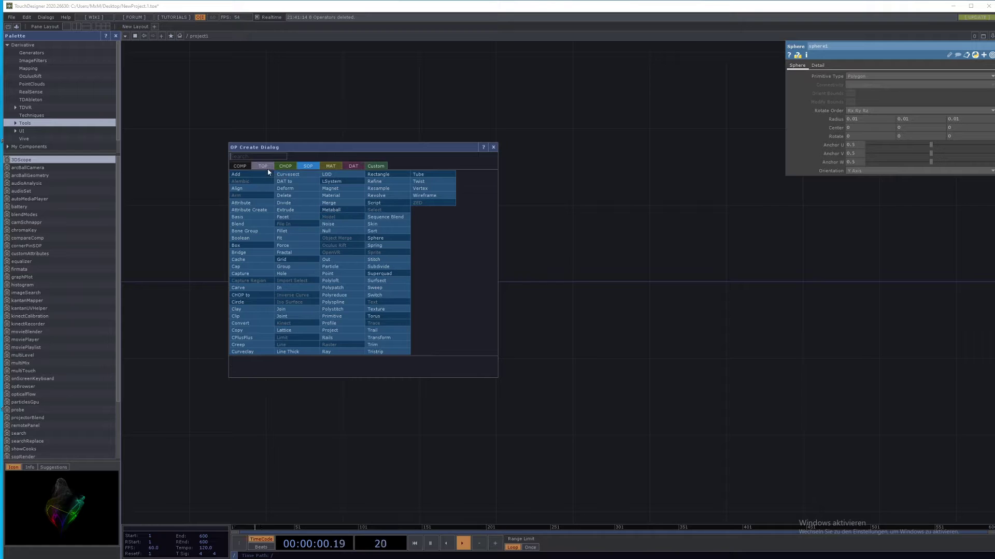
left_click(248, 167)
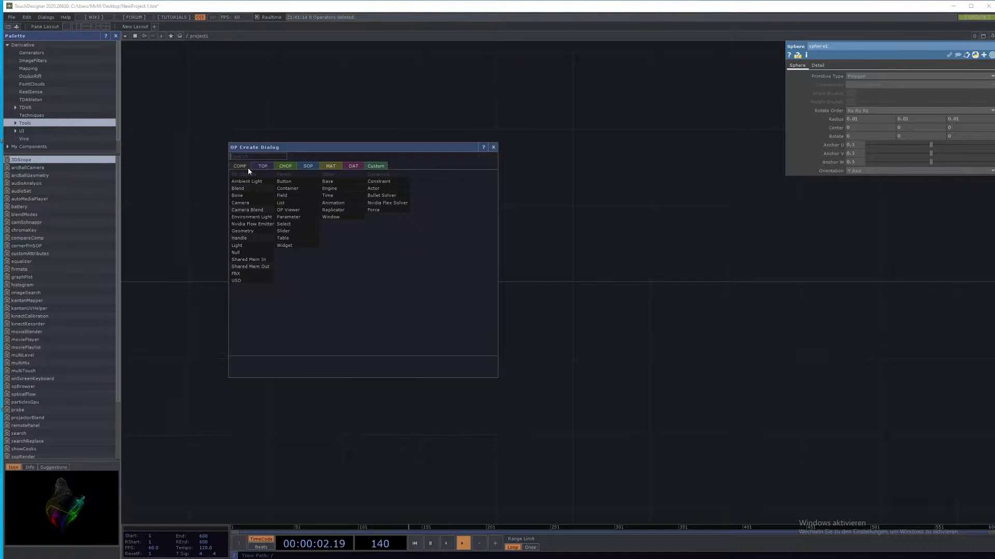
left_click(242, 231)
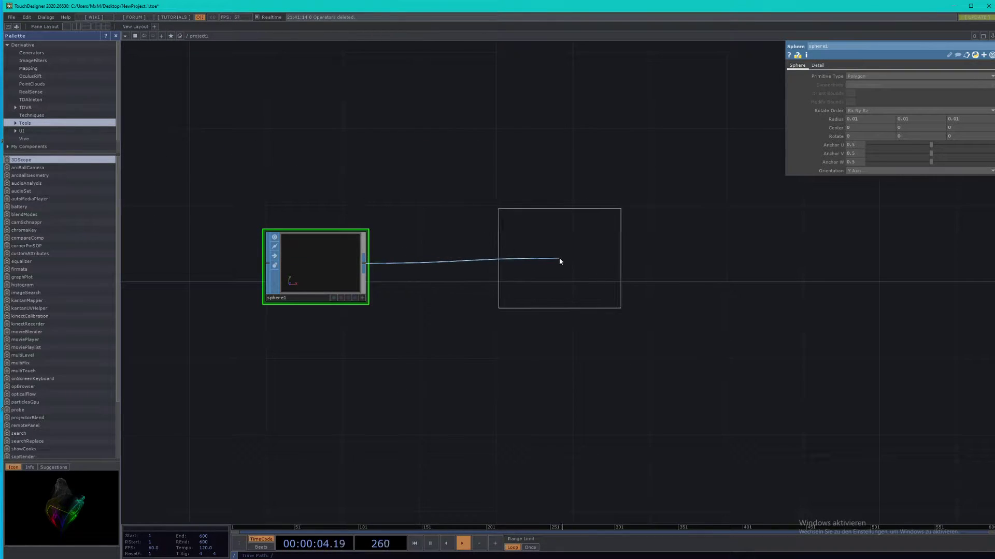
left_click(547, 261)
Step: Add a Render TOP beside the geometry node
key("Tab")
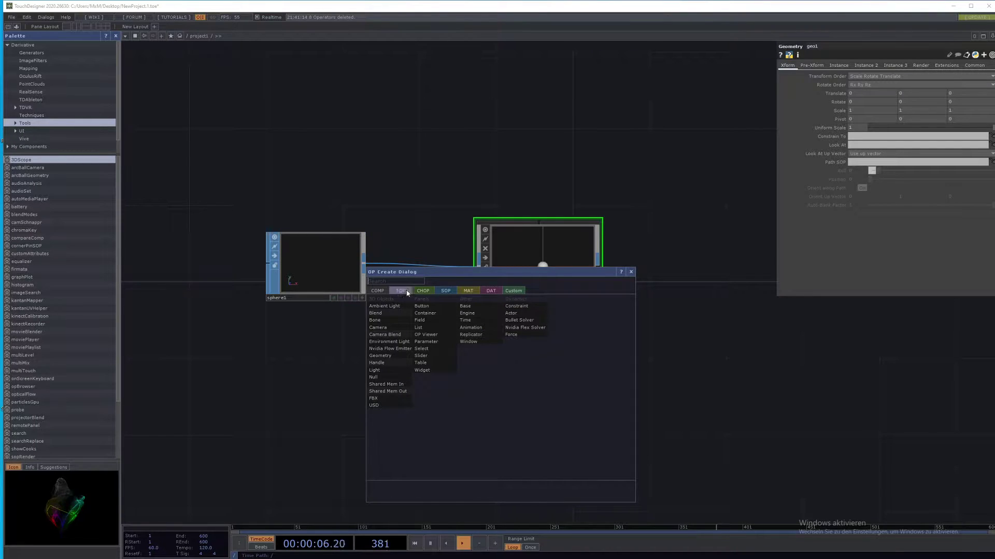
left_click(400, 291)
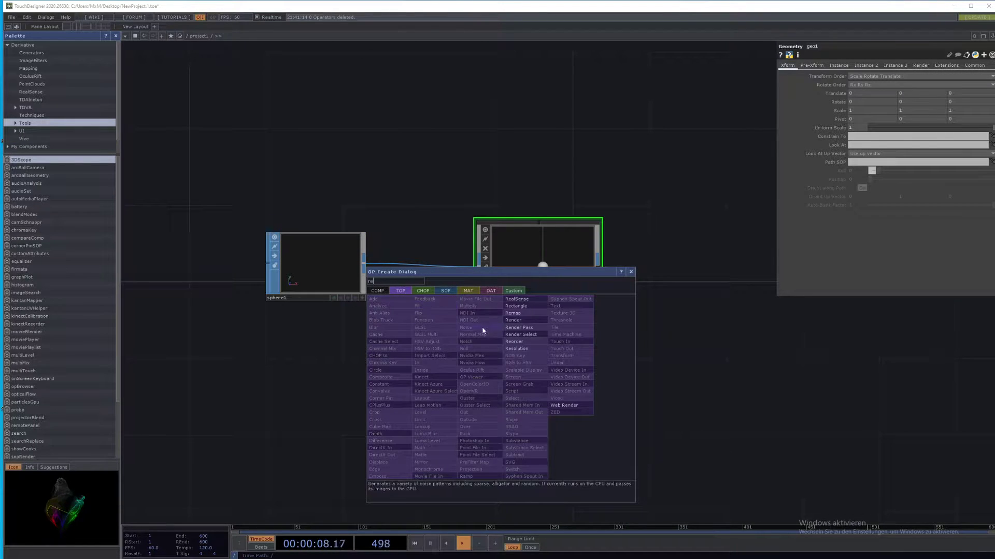
left_click(514, 320)
left_click(683, 226)
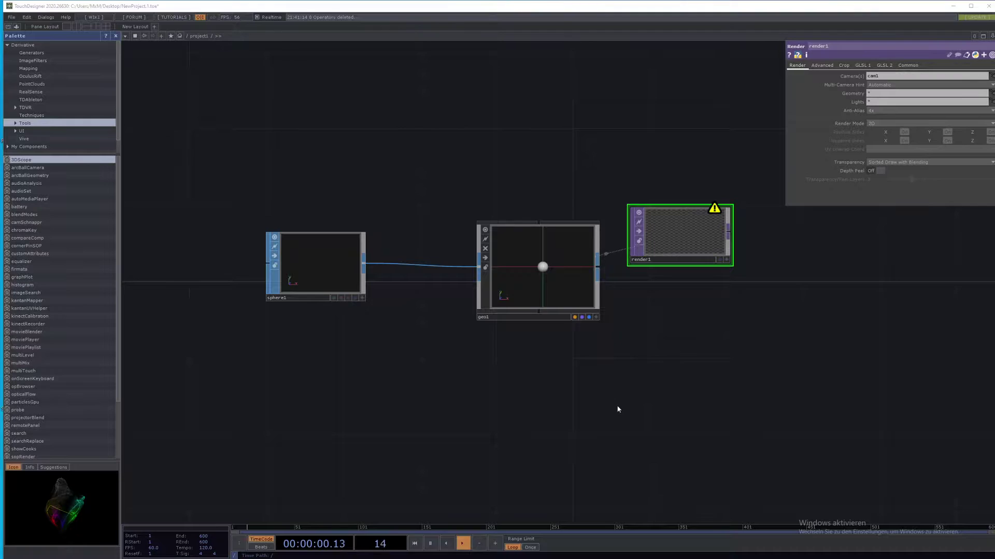
Step: Add a Light COMP below the render node
key("Tab")
left_click(496, 312)
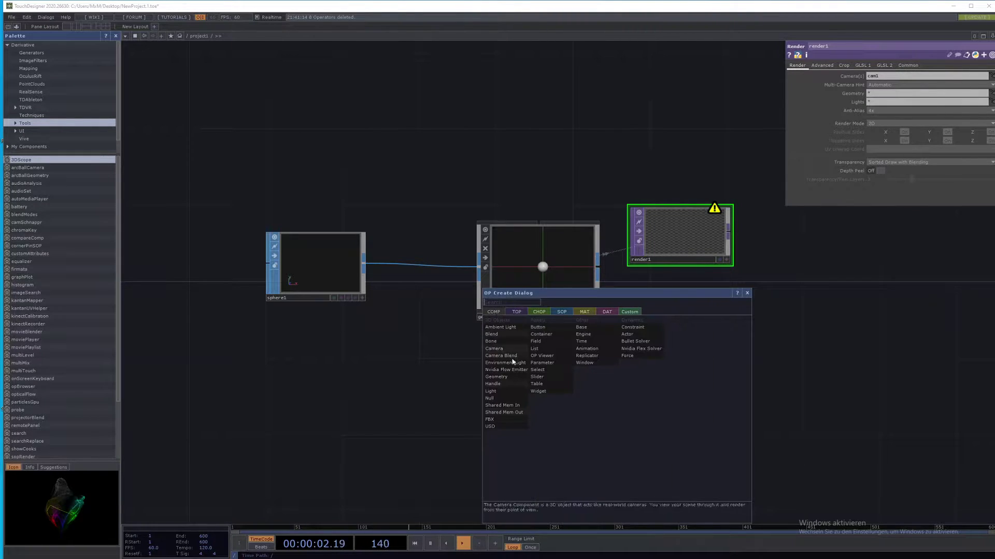
left_click(511, 393)
left_click(686, 357)
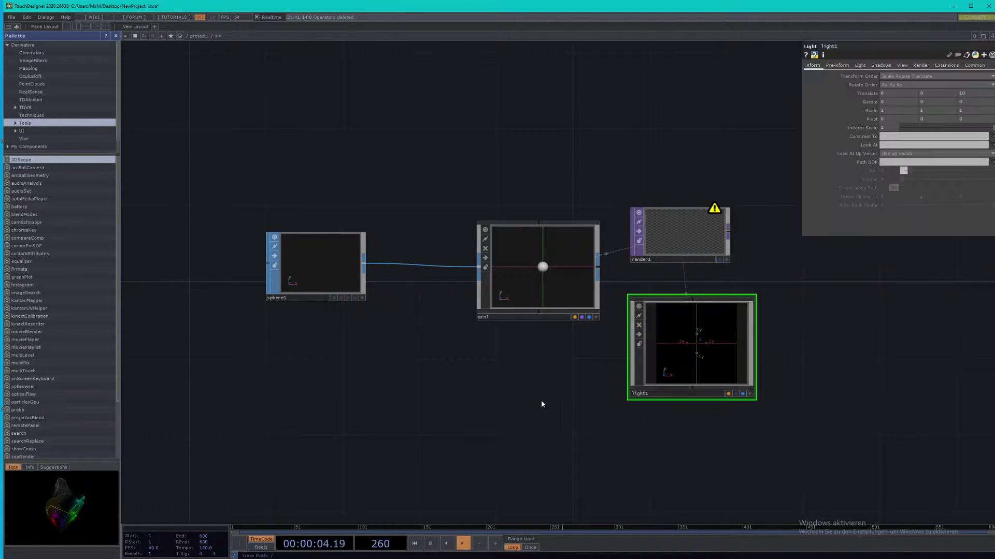
Step: Add a Camera COMP below the light node
key("Tab")
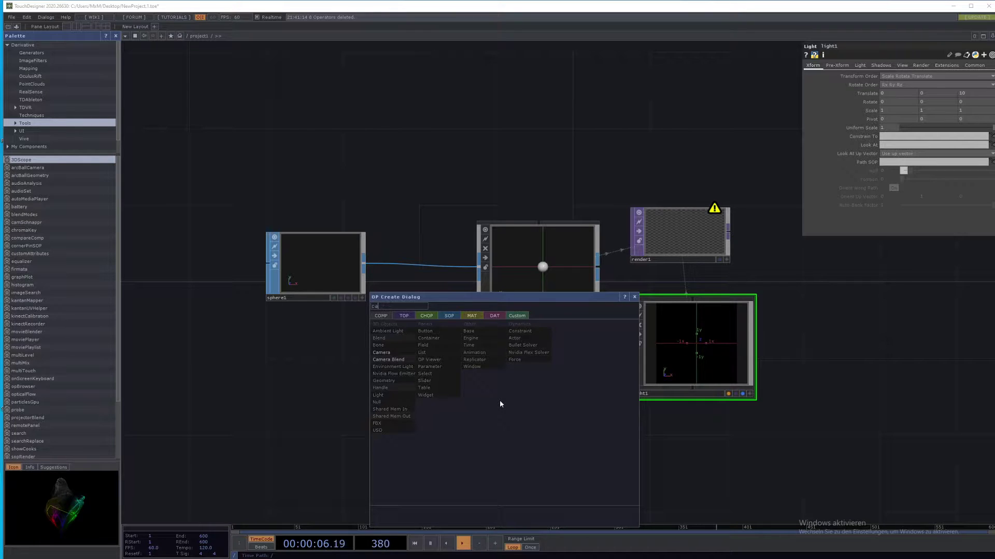
left_click(375, 353)
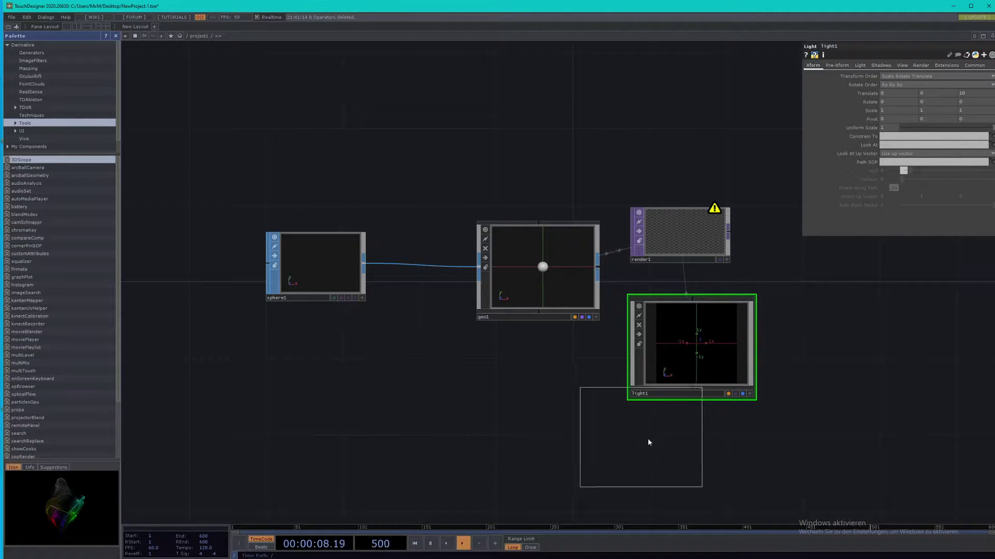
left_click(689, 464)
Step: Add a GLSL TOP in the empty network area above the sphere node
left_click_drag(462, 388, 475, 318)
scroll(596, 455, "down", 3)
key("Tab")
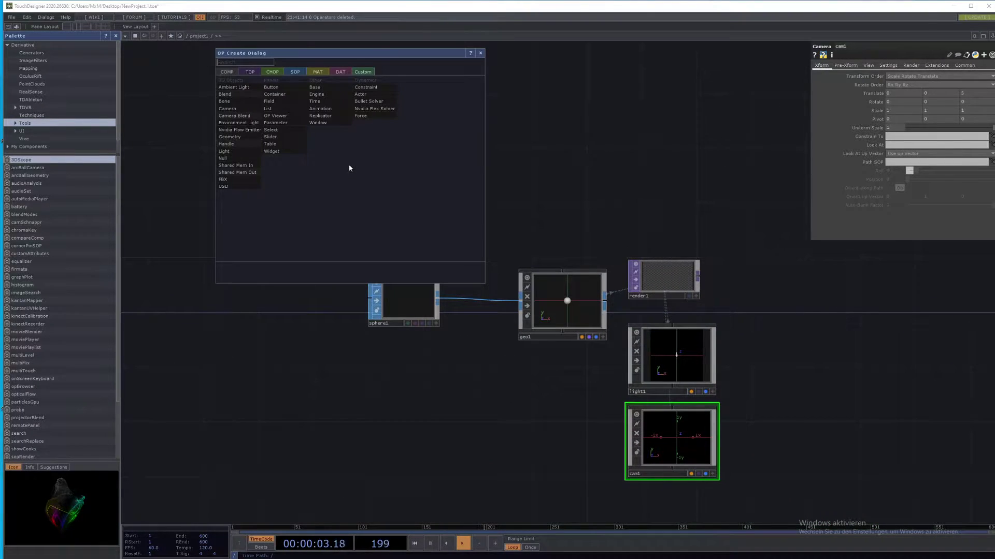
left_click(251, 72)
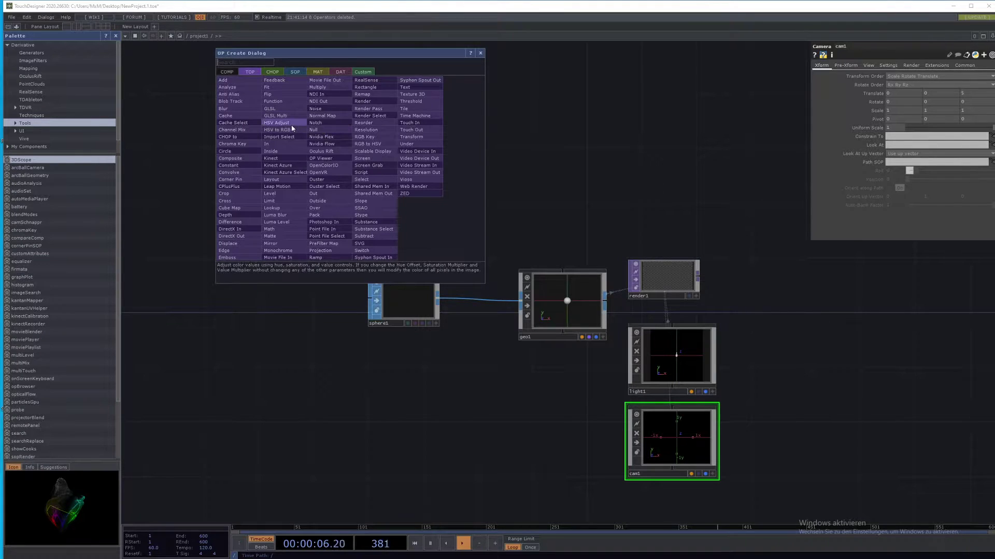
left_click(279, 108)
left_click(350, 142)
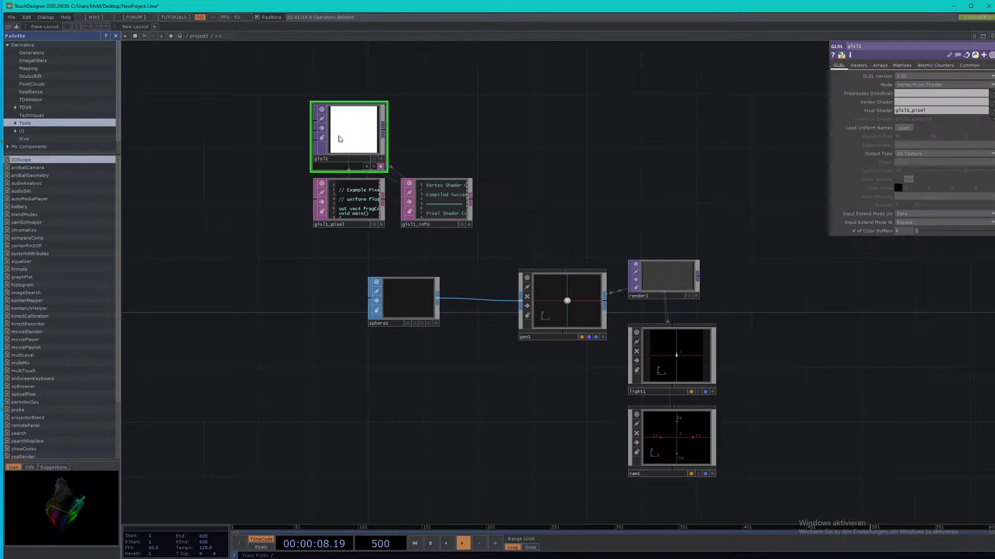
Step: Enlarge the glsl1_pixel DAT and change the shader's color line to vec4(vUV.st,0,1.0)
left_click_drag(462, 138, 475, 154)
left_click_drag(395, 246, 515, 305)
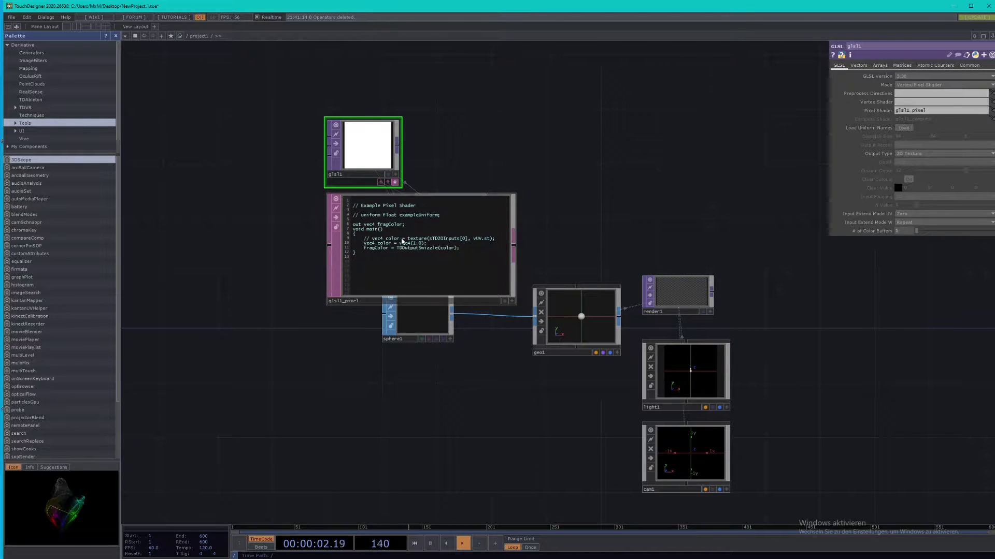
left_click(511, 302)
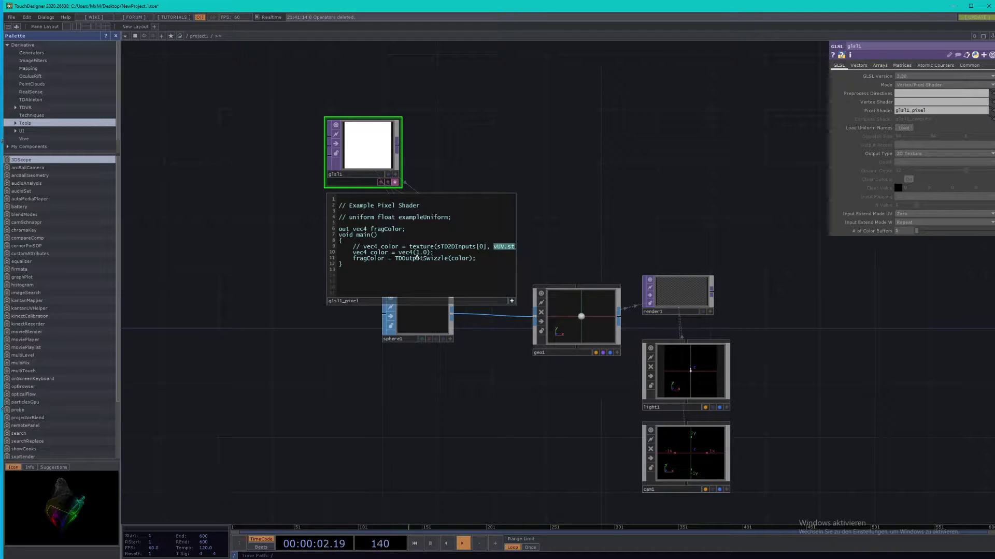
type("vUV.st")
type(",0")
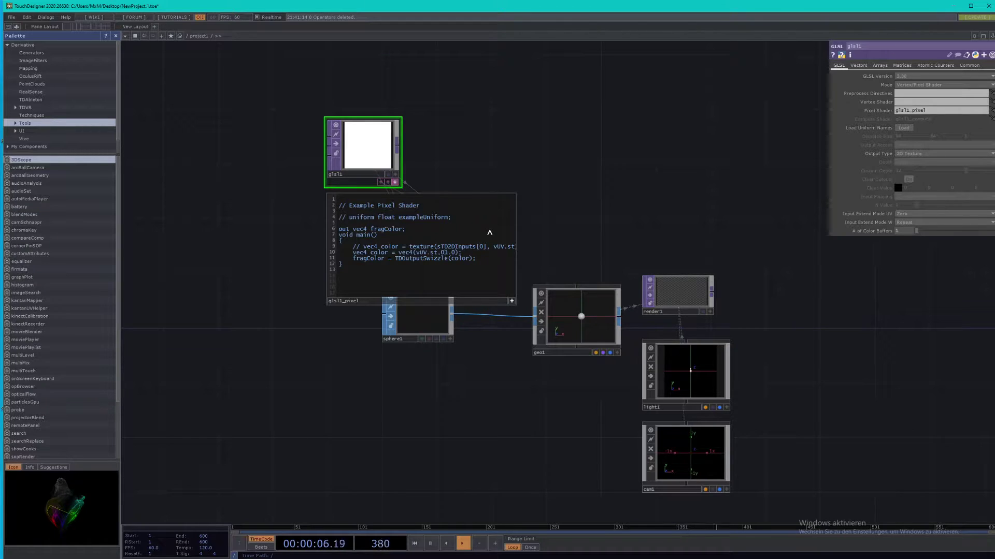
type(",")
left_click(512, 301)
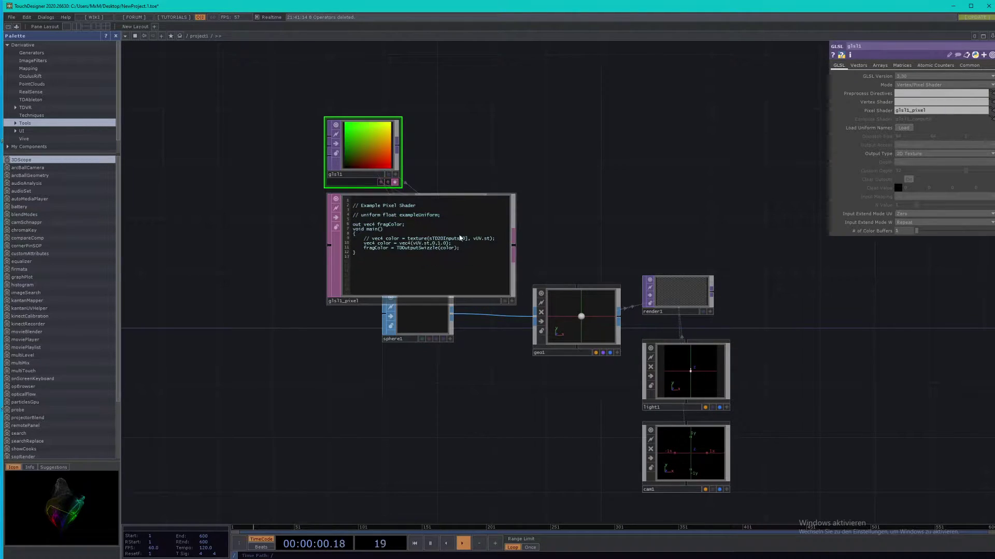
Step: Display the GLSL node's output as the network background and examine how its colors spread across the image
left_click(395, 182)
left_click(394, 183)
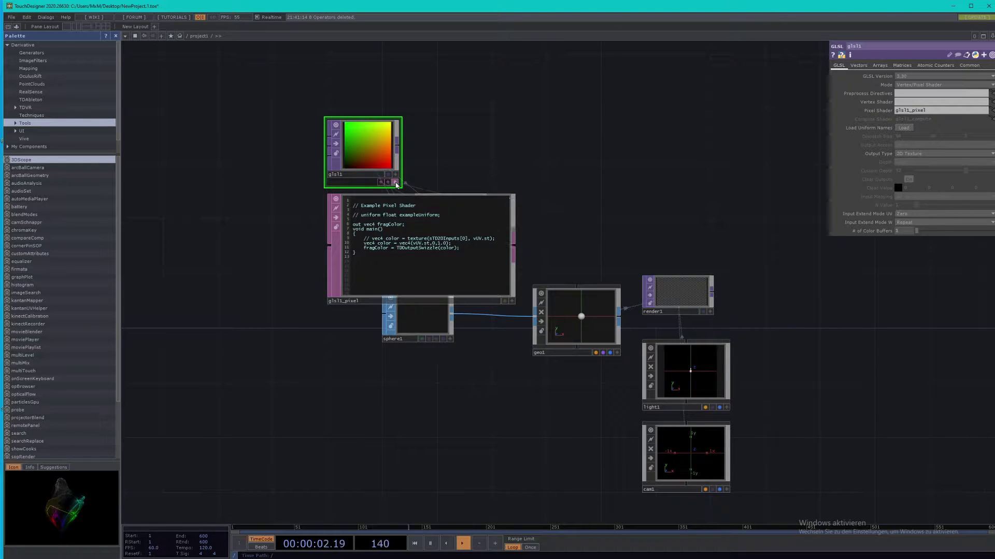
left_click(388, 174)
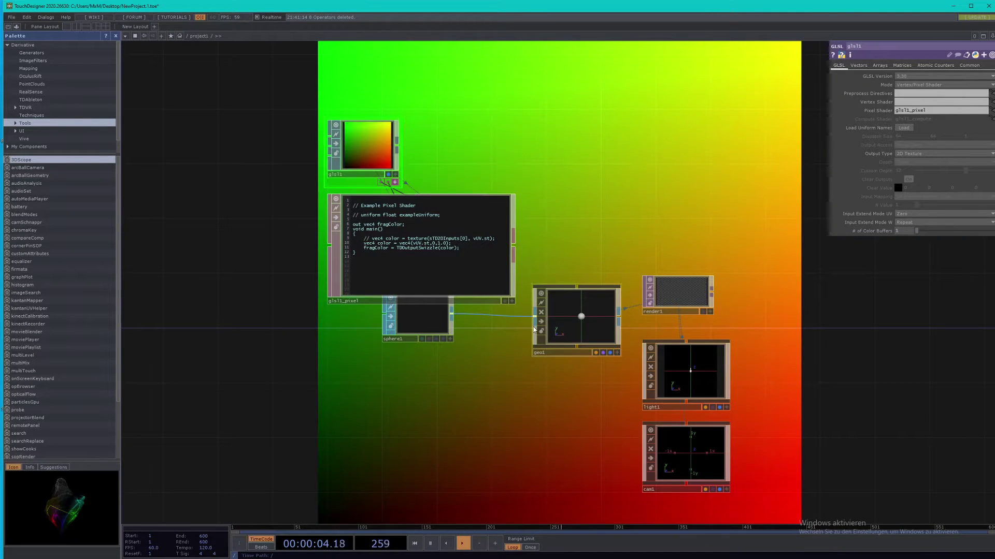
scroll(602, 207, "down", 5)
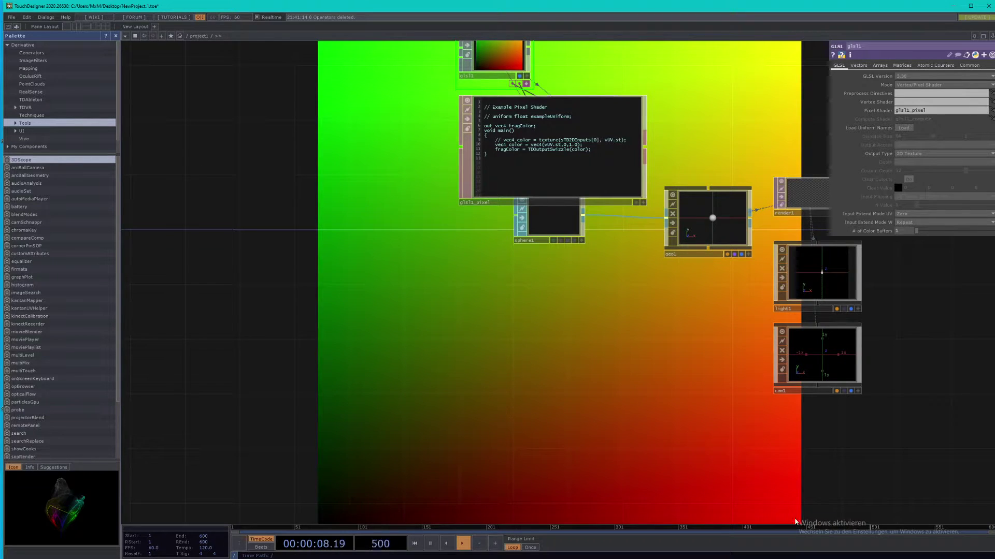
left_click_drag(658, 352, 508, 429)
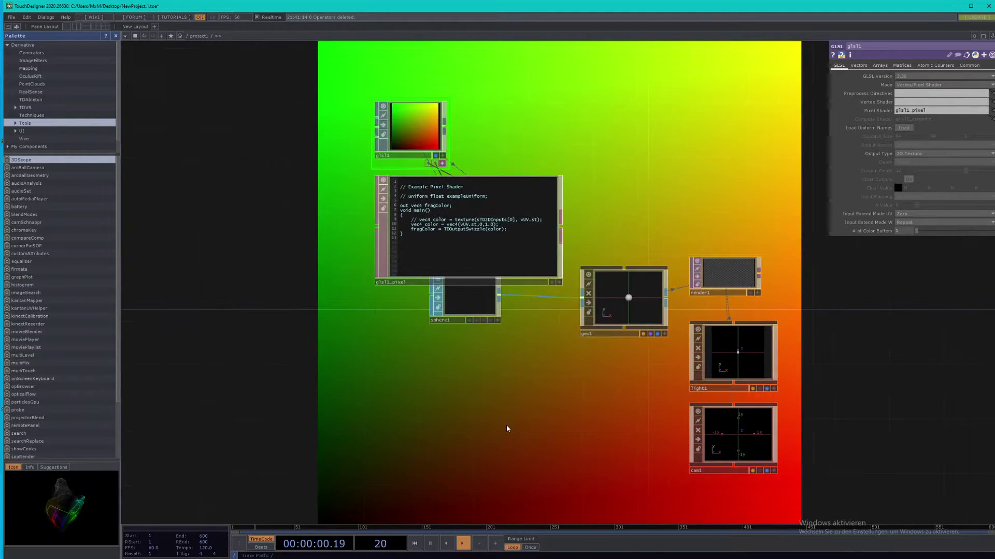
left_click_drag(506, 326, 407, 365)
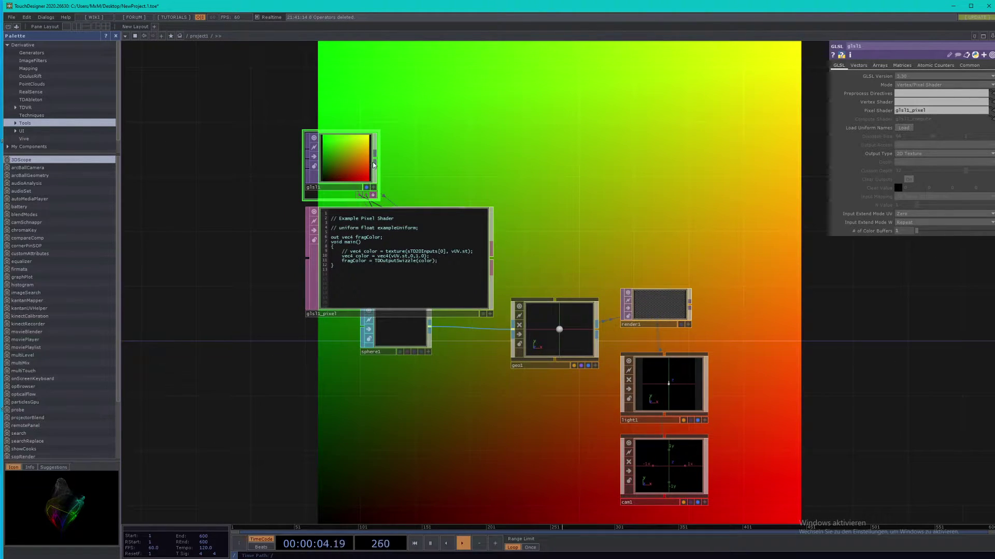
Step: Connect a Null TOP to the GLSL node's output and turn off the GLSL node's background display
key("Tab")
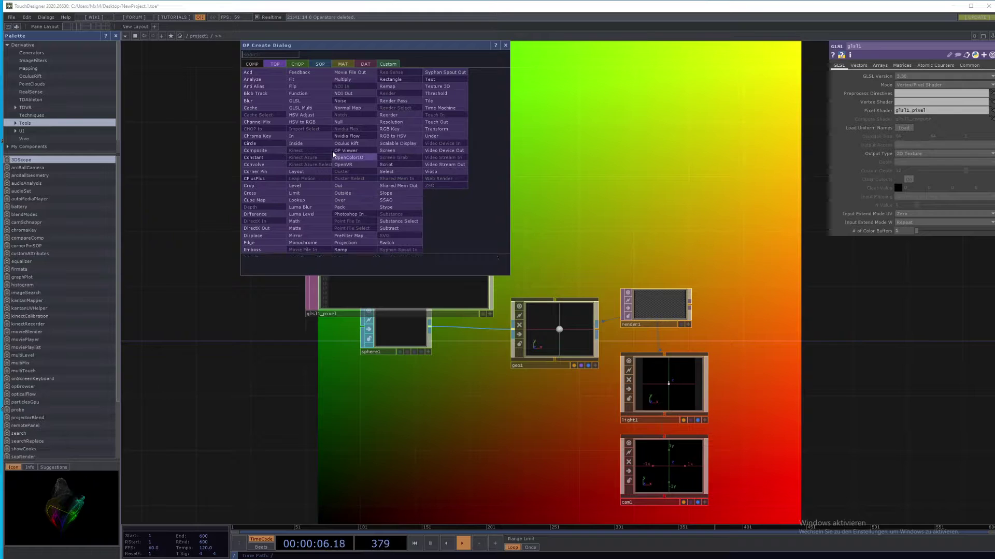
type("null")
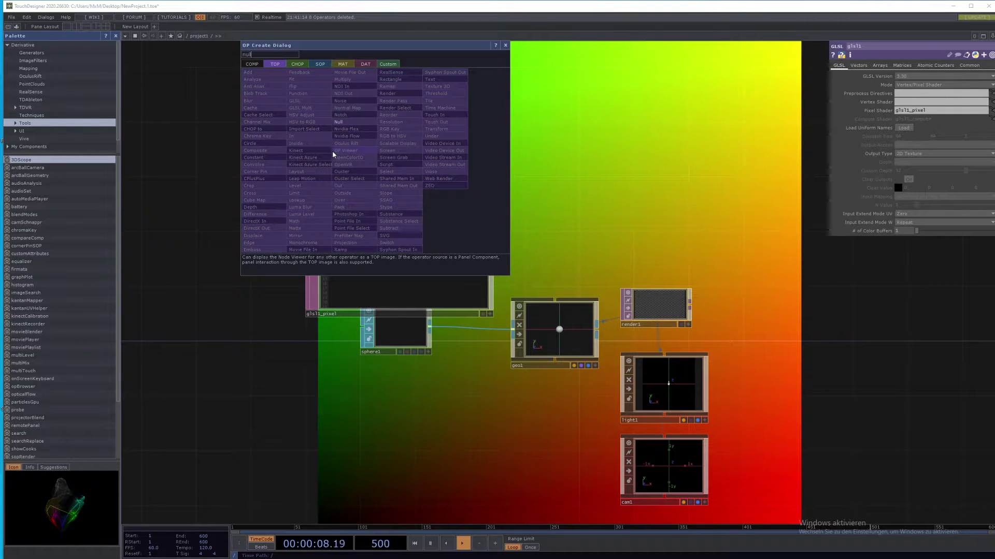
left_click(342, 122)
left_click(550, 160)
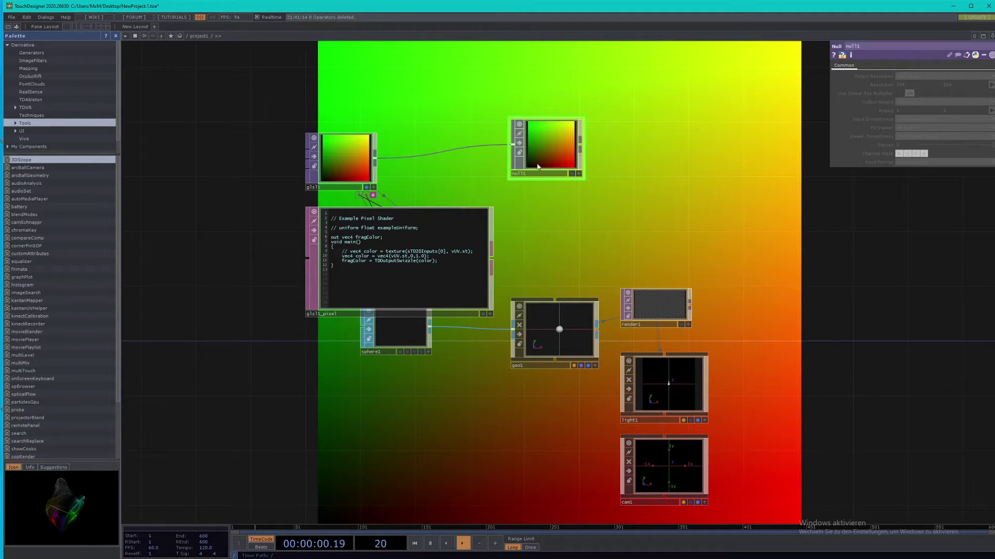
left_click(368, 187)
Step: Turn on instancing for the geometry node and assign null1 as its Default Instance OP
left_click_drag(557, 146, 558, 322)
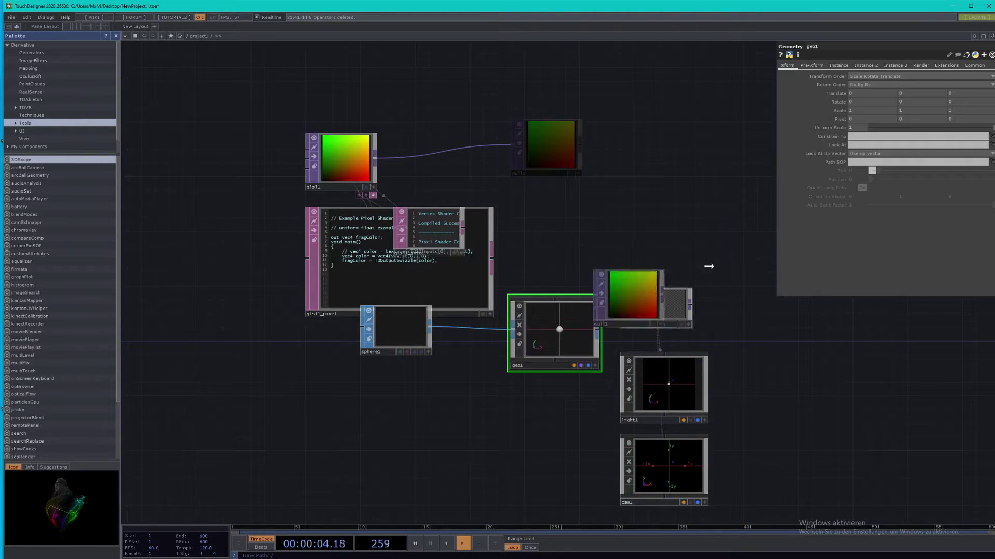
left_click(837, 65)
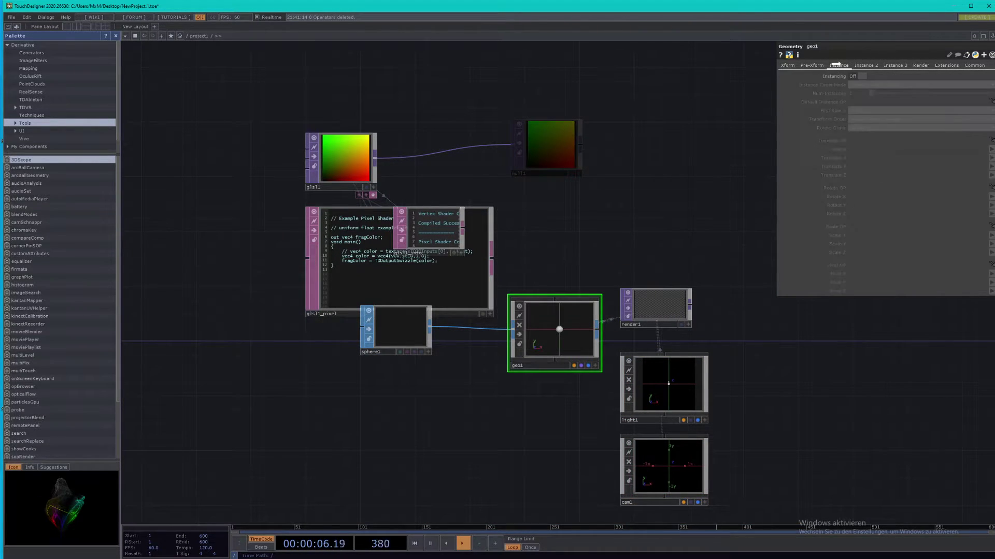
left_click(860, 77)
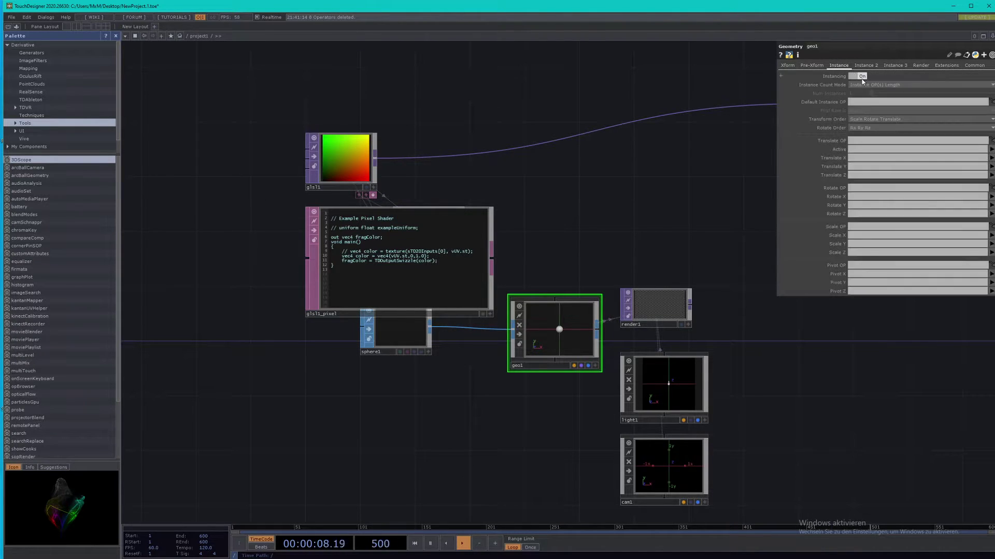
left_click_drag(686, 138, 553, 177)
left_click_drag(730, 144, 802, 102)
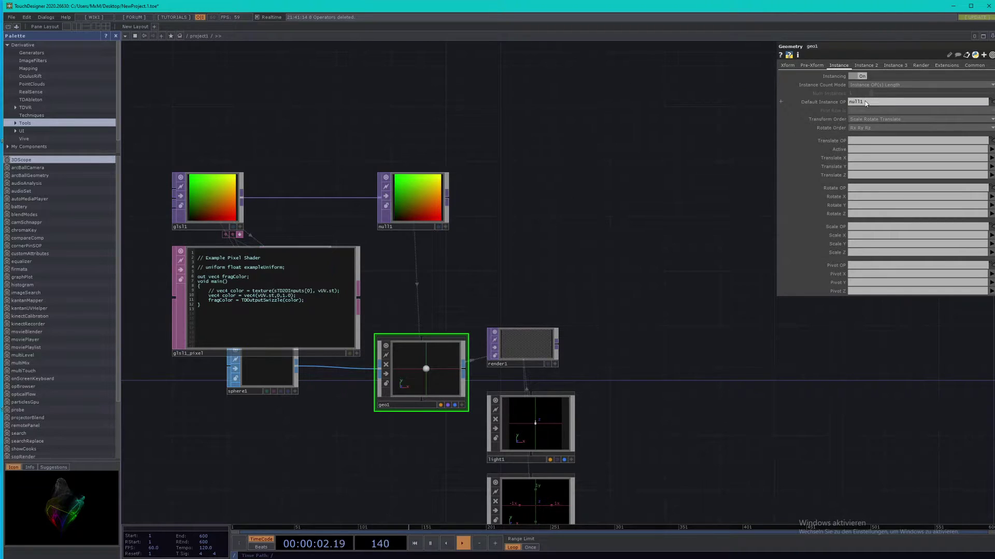
Step: Map the geometry's instance Translate X, Y and Z to the r, g and b channels
left_click_drag(533, 190, 615, 162)
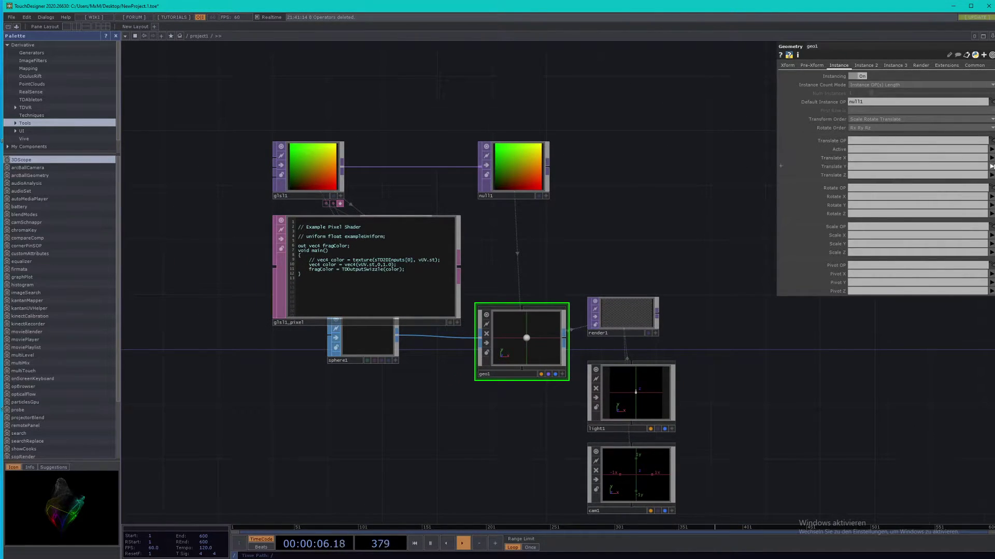
left_click(993, 167)
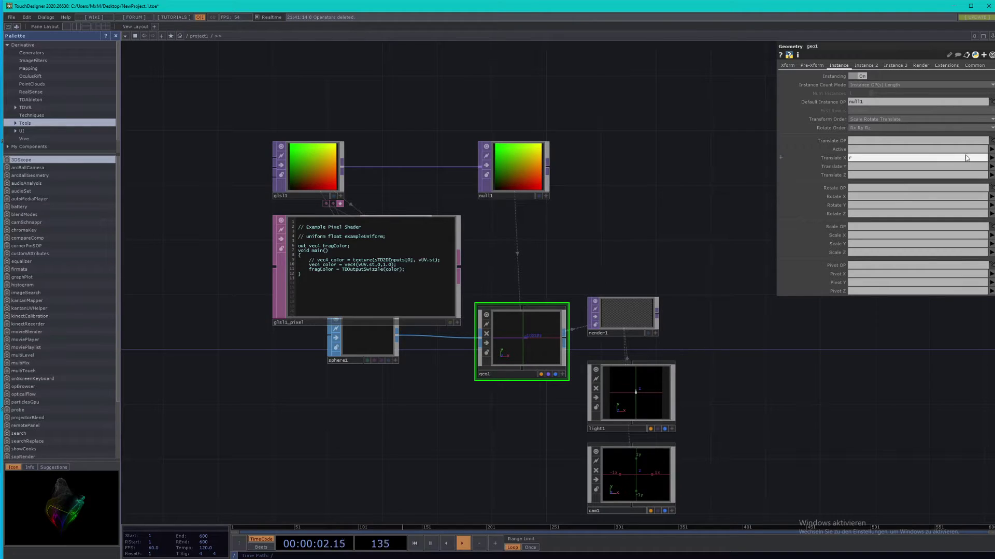
left_click(991, 167)
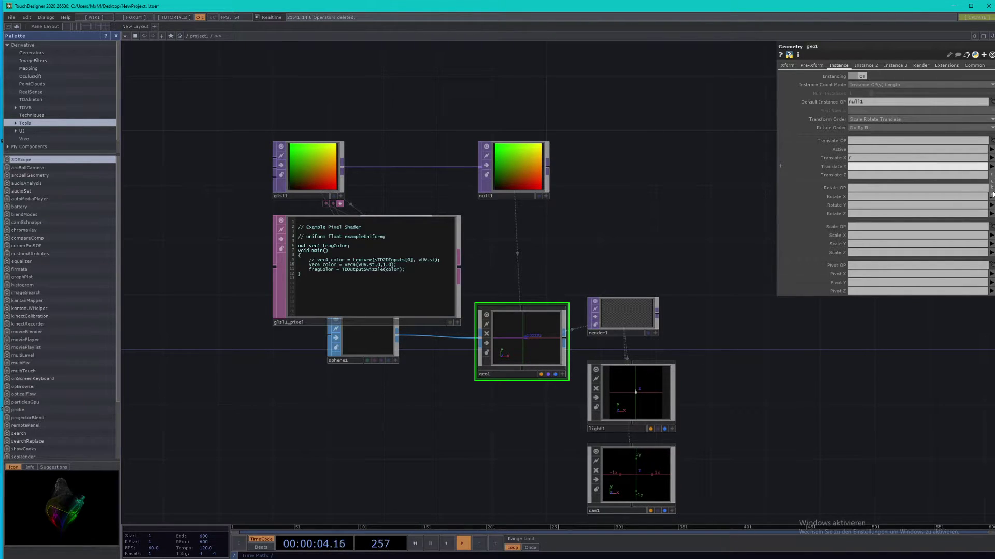
left_click(993, 182)
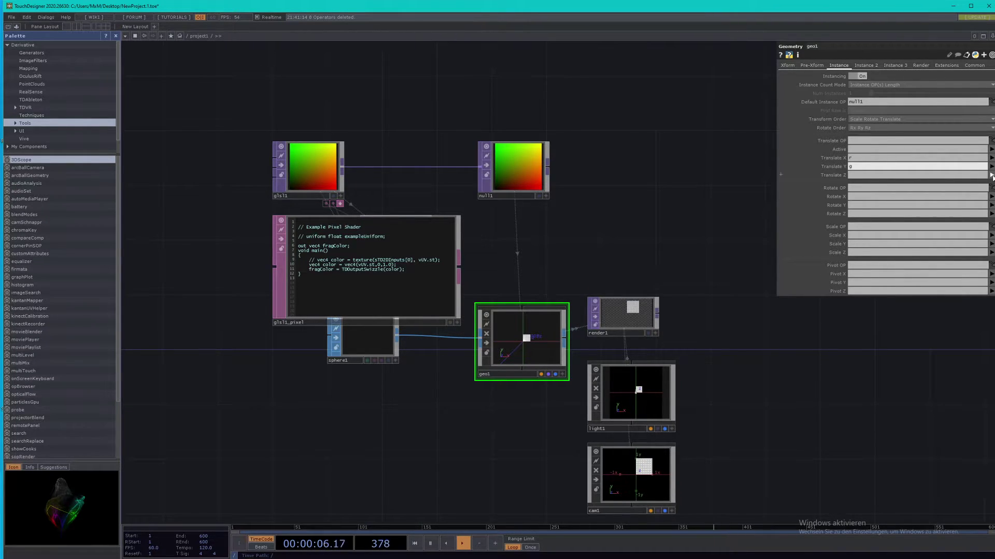
left_click(992, 176)
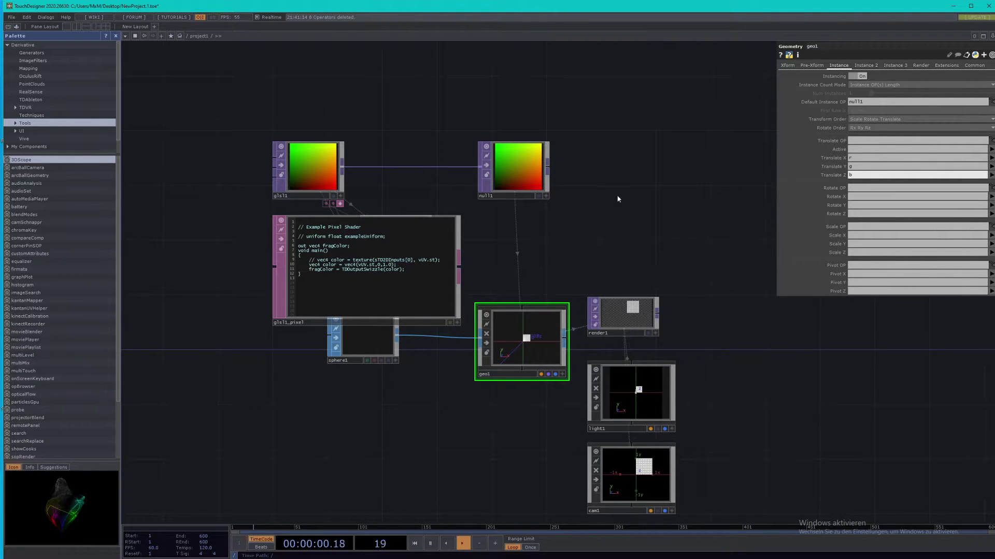
Step: Display the Render node's output as the network background
left_click_drag(610, 200, 590, 168)
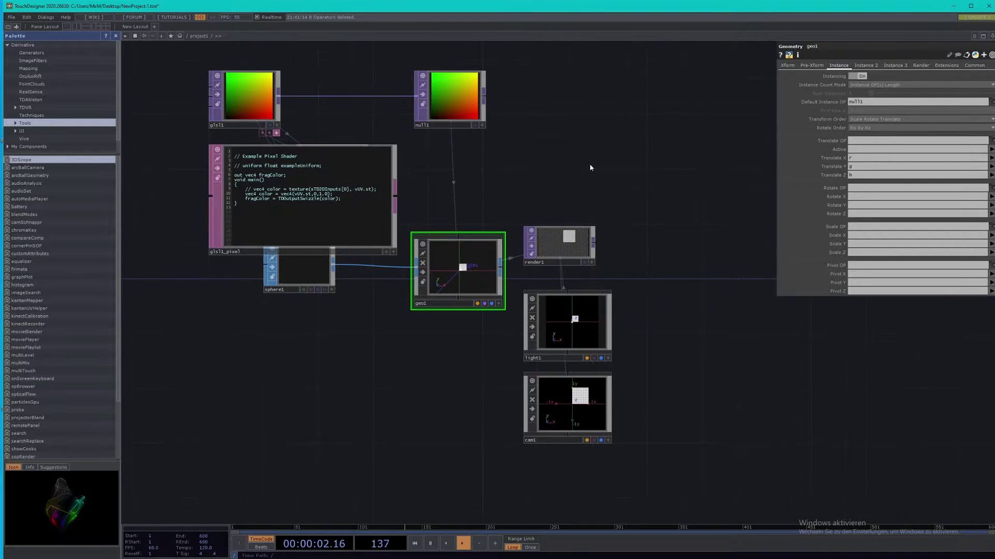
left_click(584, 263)
left_click_drag(668, 300, 568, 326)
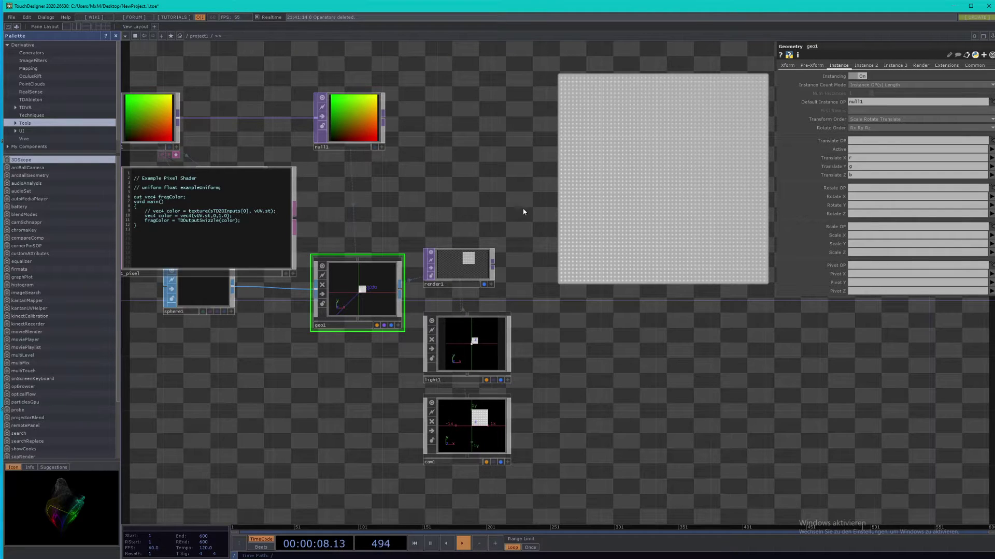
left_click(492, 262)
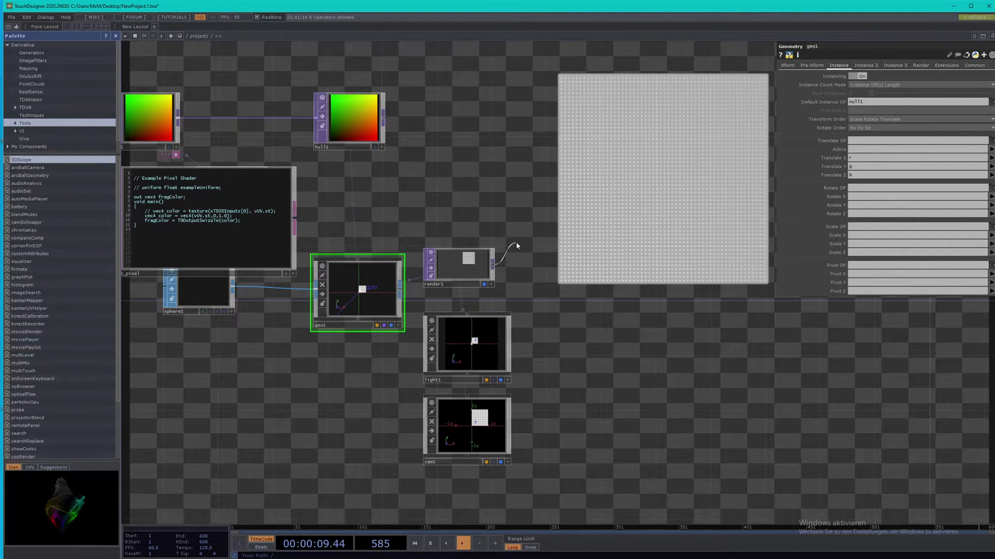
Step: Center the camera on the sphere grid by setting its Translate X and Y to 0.5
left_click(489, 408)
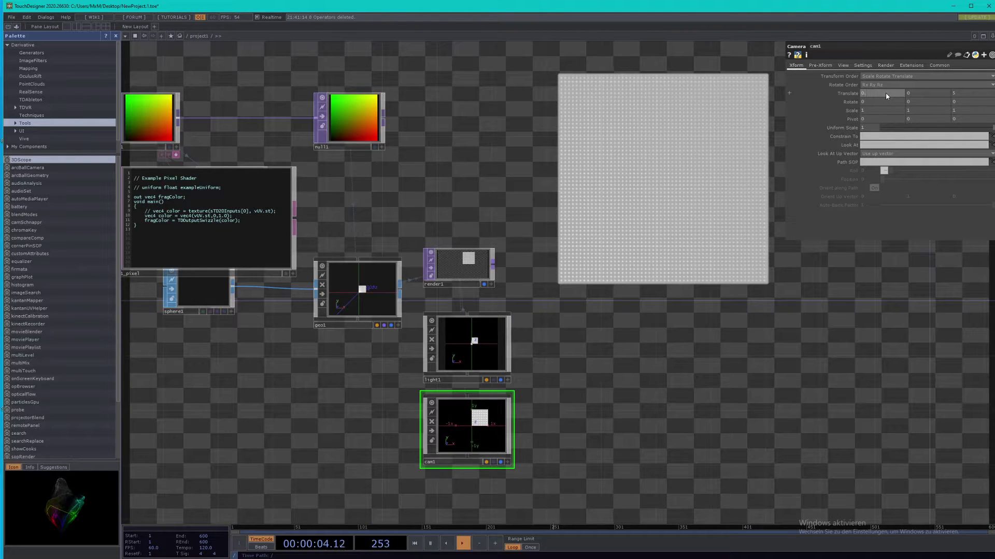
key("Return")
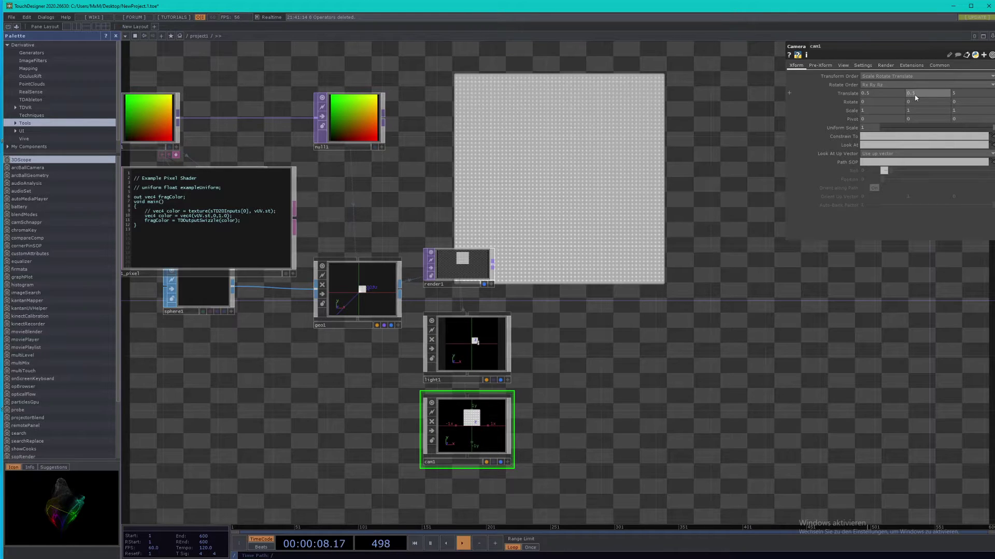
key("Return")
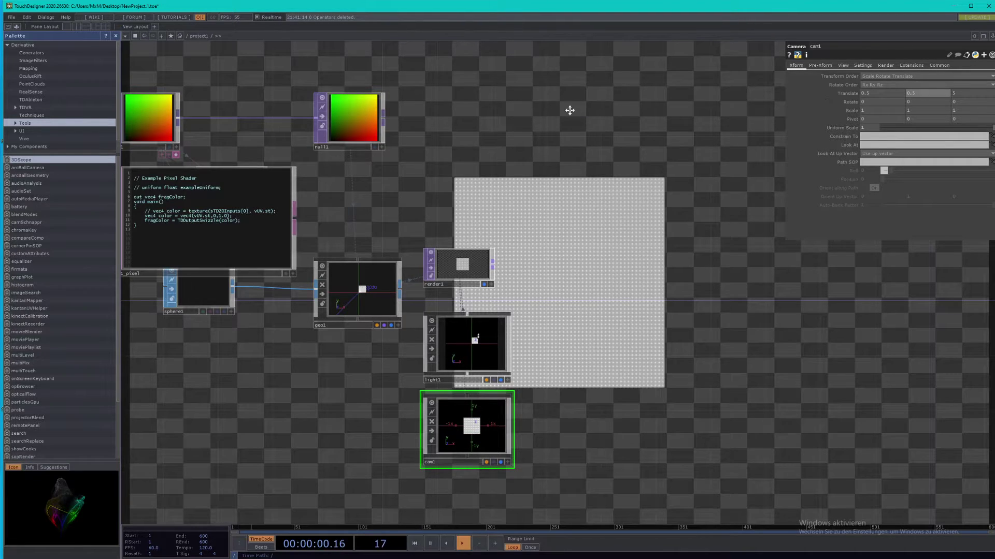
Step: Bring the camera closer to the grid by trying Translate Z at 3 and settling on 2
left_click_drag(561, 110, 648, 102)
scroll(648, 102, "down", 3)
scroll(648, 102, "up", 2)
scroll(648, 101, "up", 1)
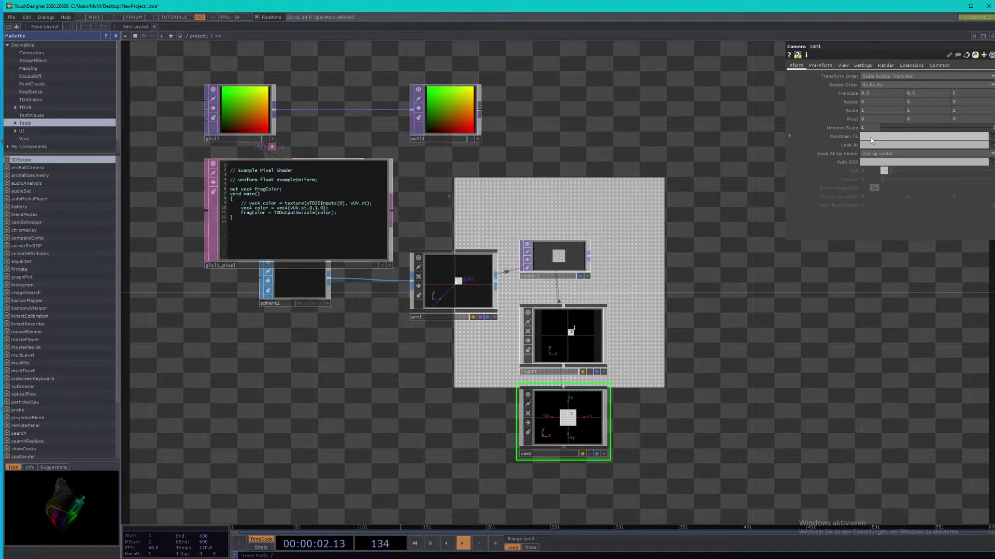
type("3")
key("Return")
left_click(963, 94)
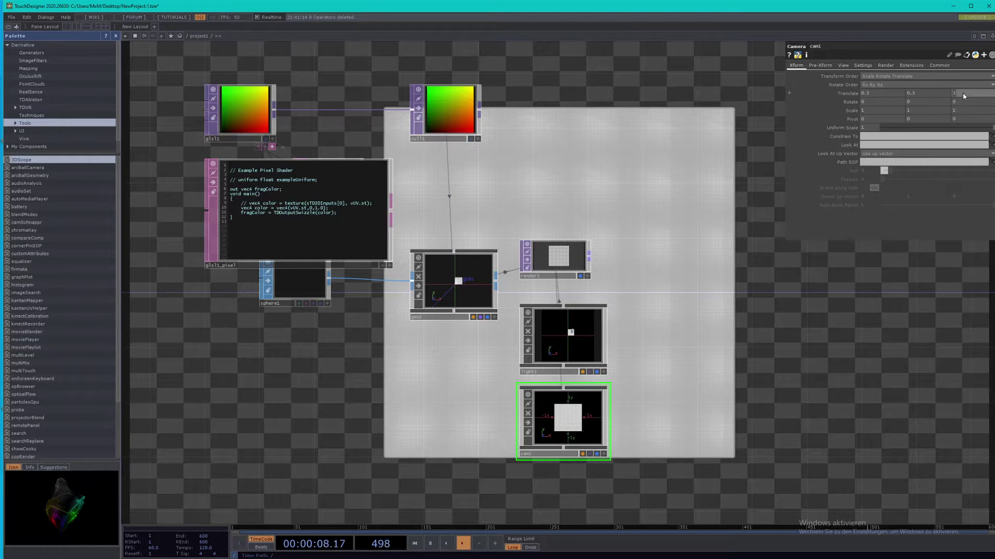
key("Return")
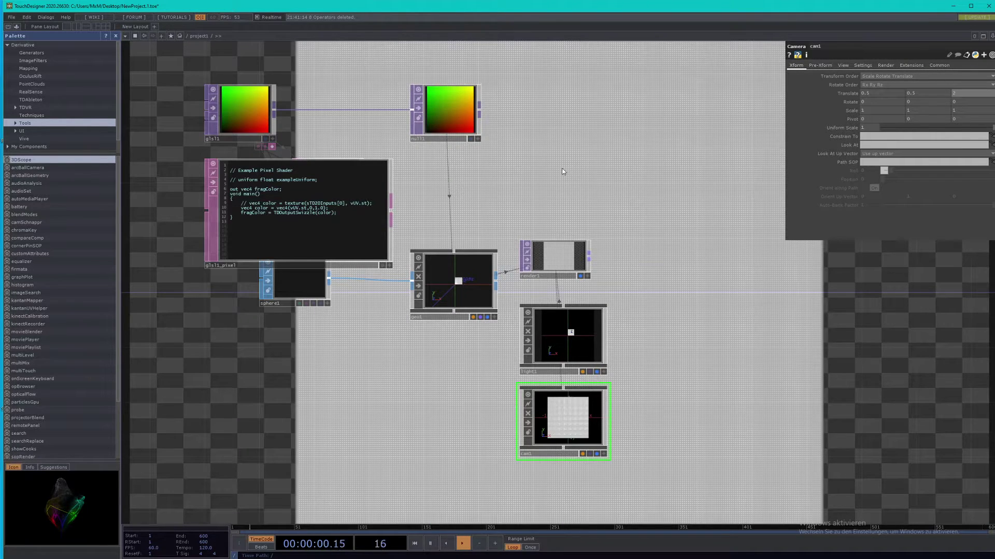
Step: Spread the GLSL node with its shader DATs and null1 apart, placing null1 above the Render node
left_click_drag(426, 199, 515, 229)
left_click_drag(342, 159, 218, 131)
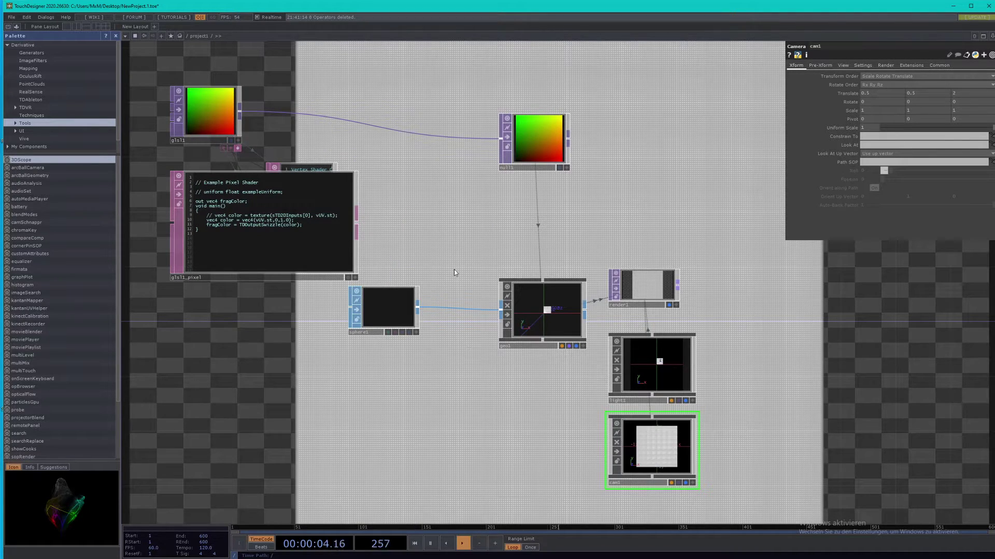
left_click_drag(526, 132, 636, 104)
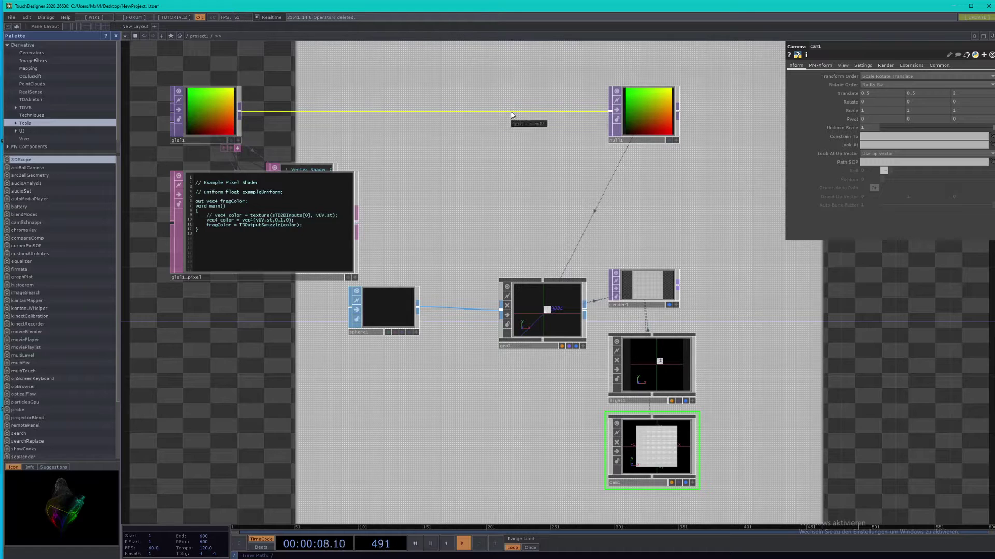
Step: Insert a Composite TOP on the wire between the GLSL node and null1
right_click(513, 113)
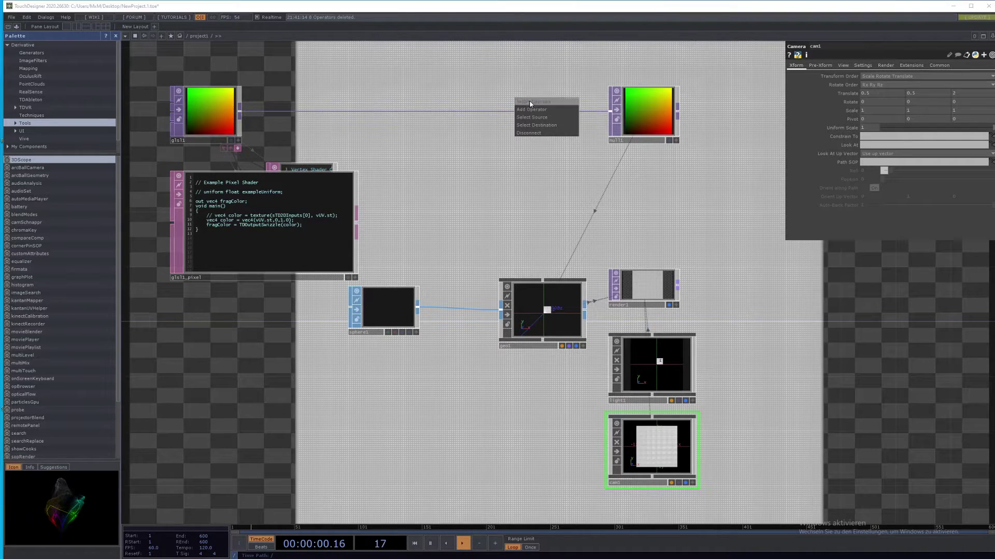
left_click(530, 104)
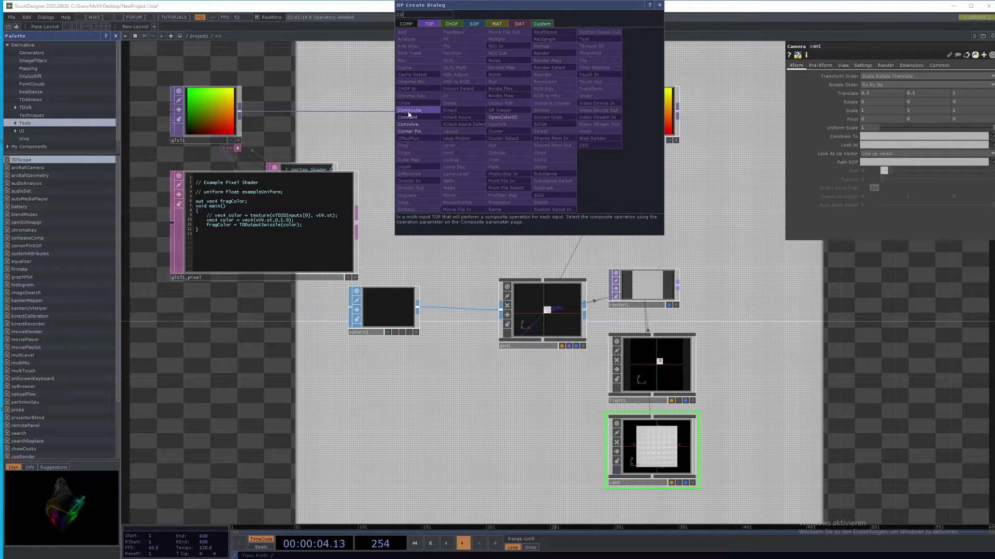
left_click(409, 111)
left_click(522, 117)
Step: Move the pixel shader DAT aside and add a Noise TOP below the glsl1_info DAT
left_click_drag(493, 225, 602, 232)
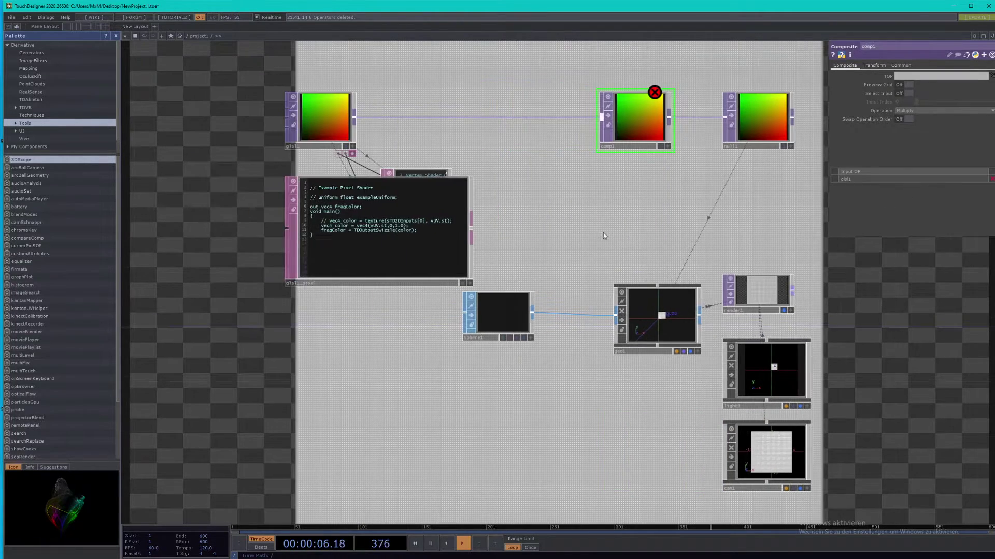
left_click_drag(364, 195, 197, 195)
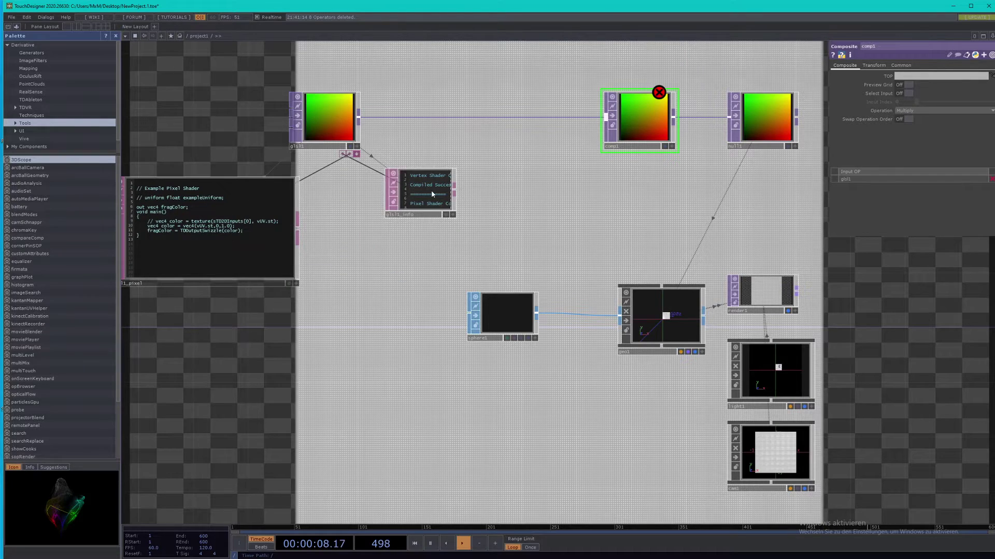
double_click(515, 241)
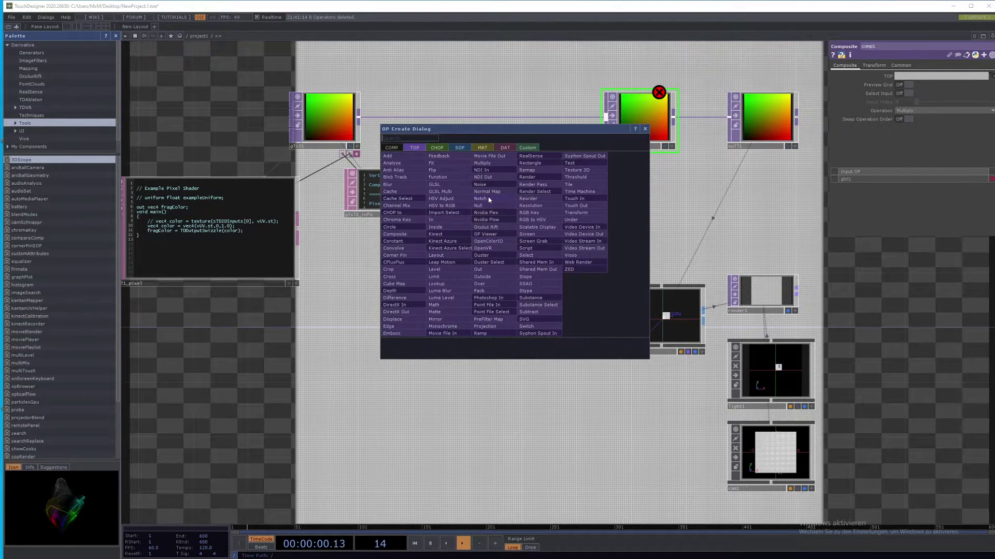
type("noi")
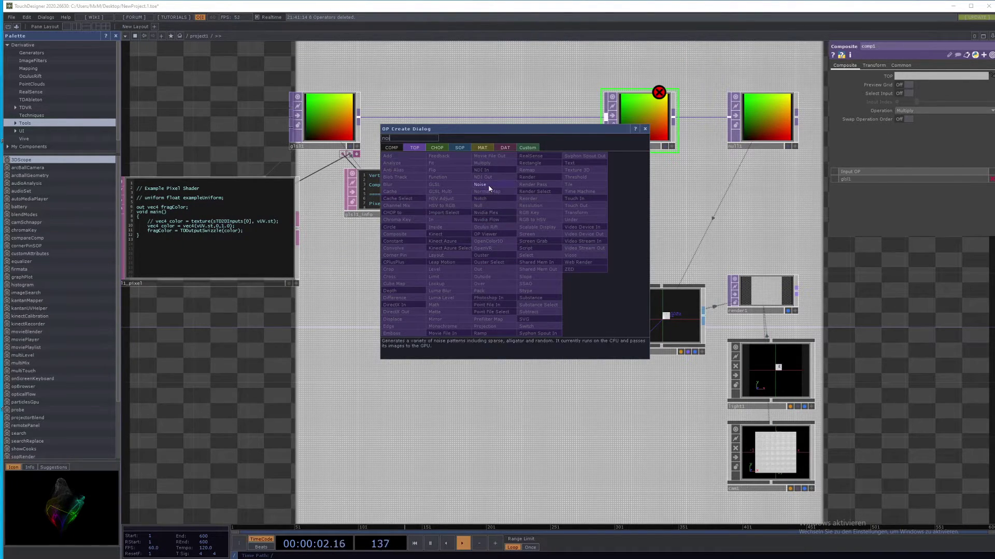
left_click(482, 185)
left_click(473, 237)
left_click_drag(472, 237, 445, 251)
Step: Add a Null TOP after the Noise node, arrange the two, and connect the Null to the Composite node's input
right_click(484, 238)
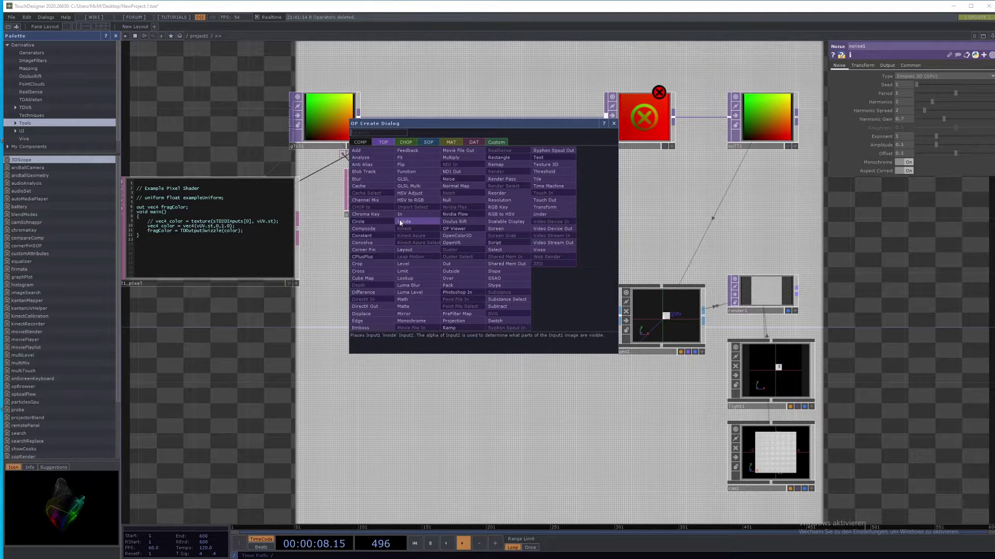
type("null")
key("Return")
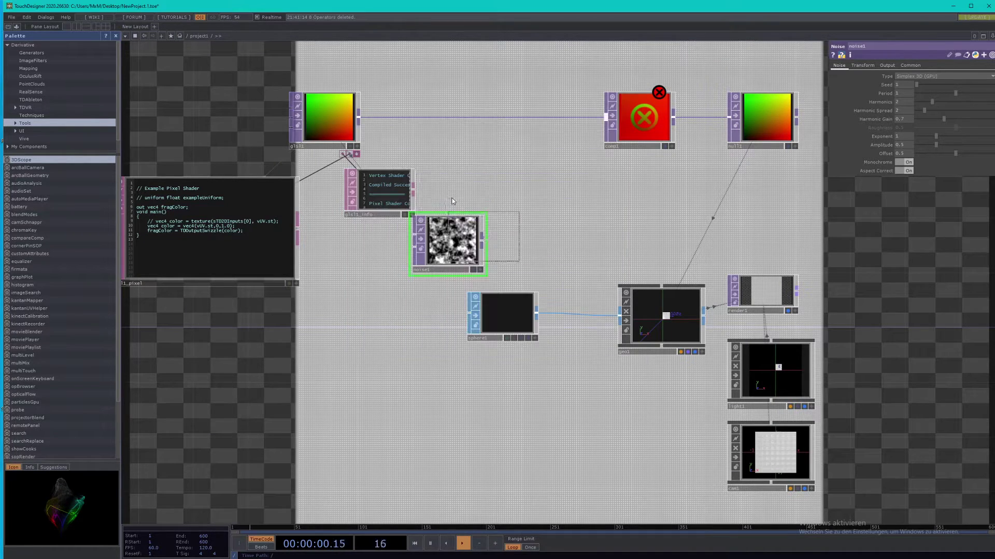
left_click(559, 244)
left_click_drag(455, 242, 387, 269)
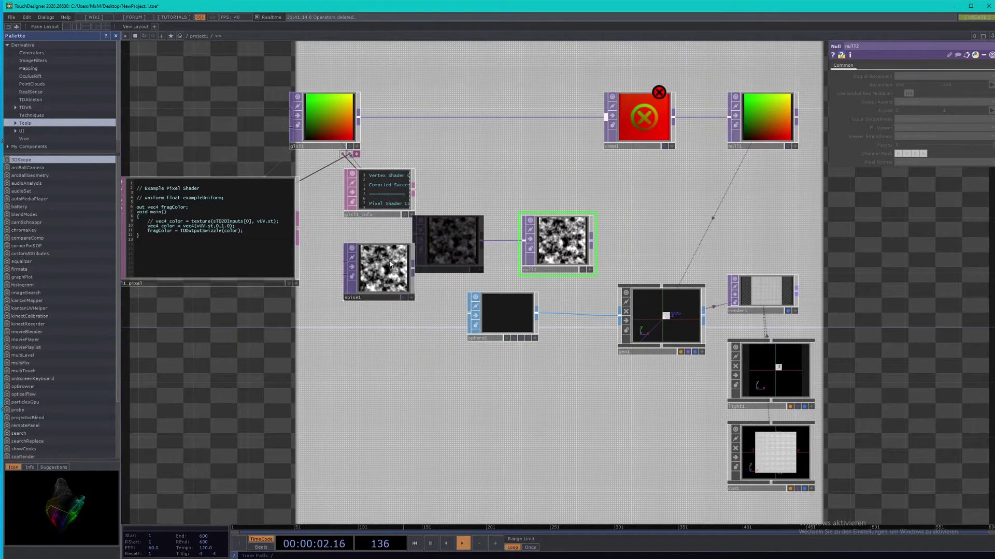
left_click_drag(587, 244, 518, 244)
left_click(522, 237)
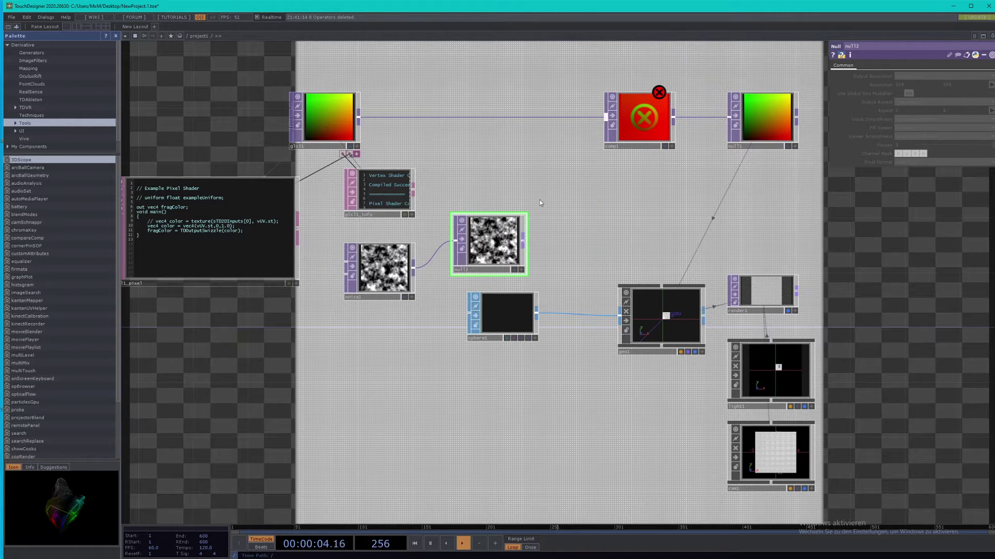
left_click(599, 130)
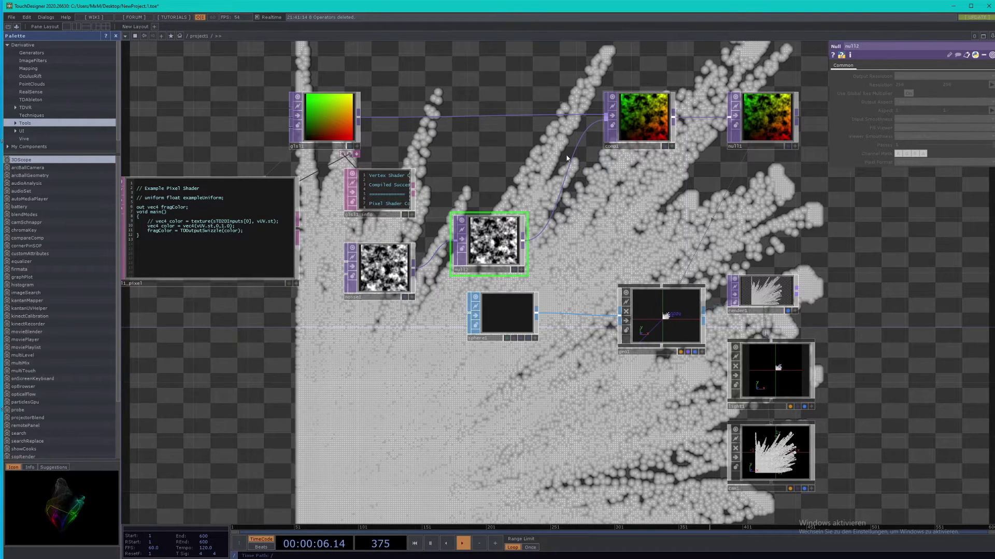
Step: Insert a Reorder TOP on the wire between null2 and the Composite node
right_click(561, 192)
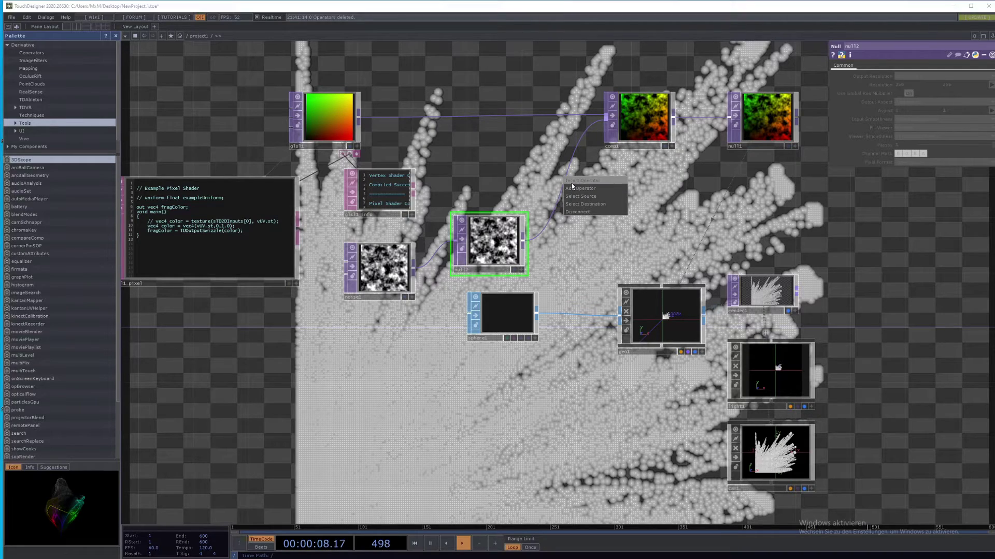
left_click(580, 182)
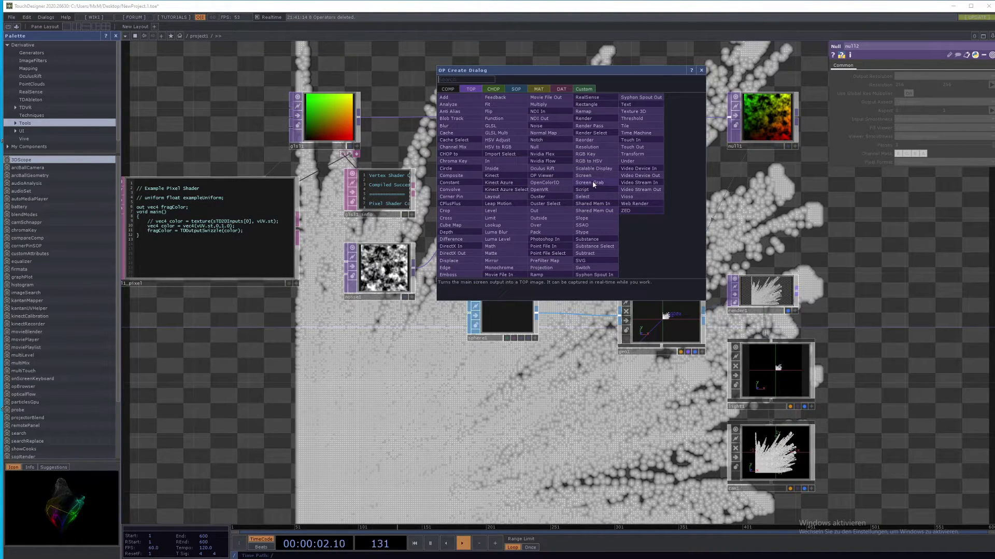
left_click(596, 140)
left_click(581, 203)
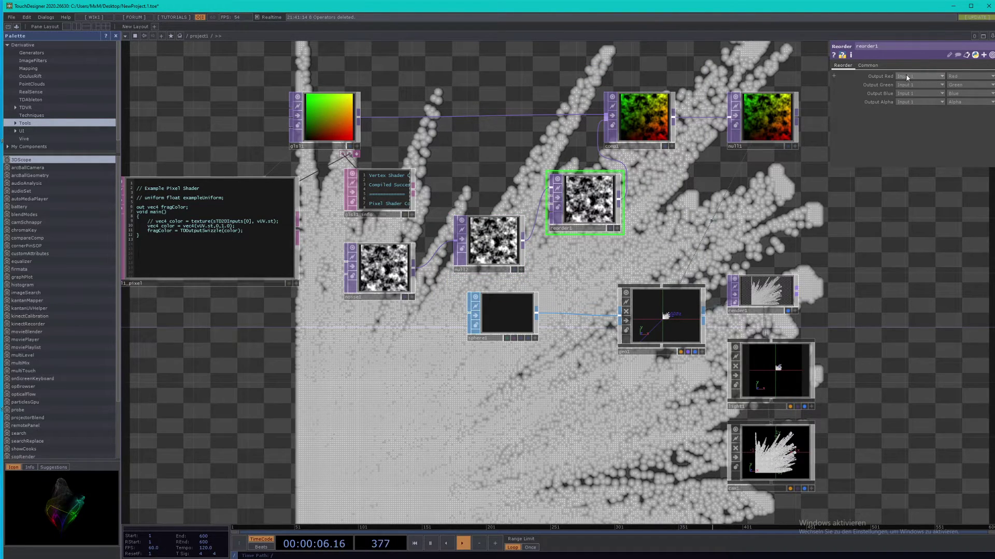
Step: Set the Reorder node's Output Red and Output Green channels to Zero
left_click(951, 78)
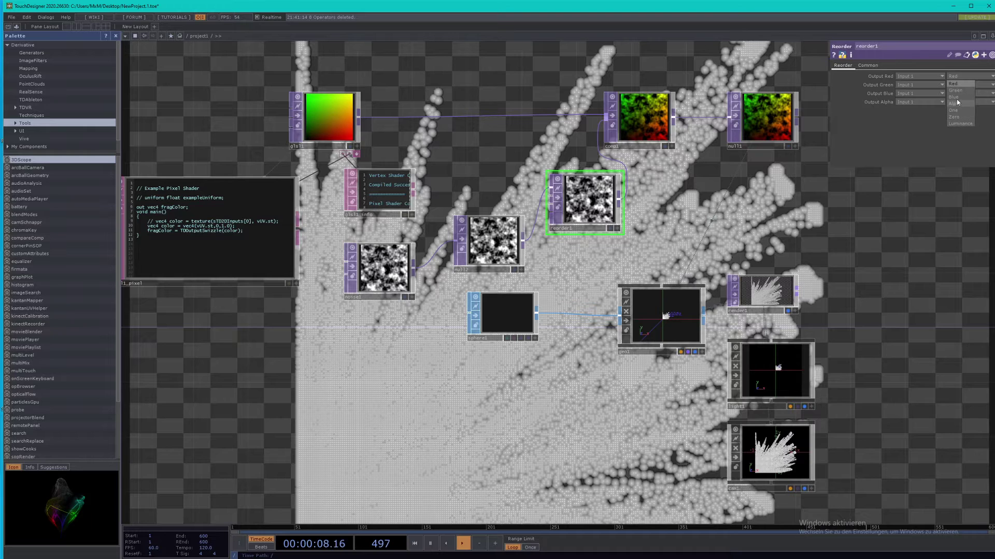
left_click(953, 117)
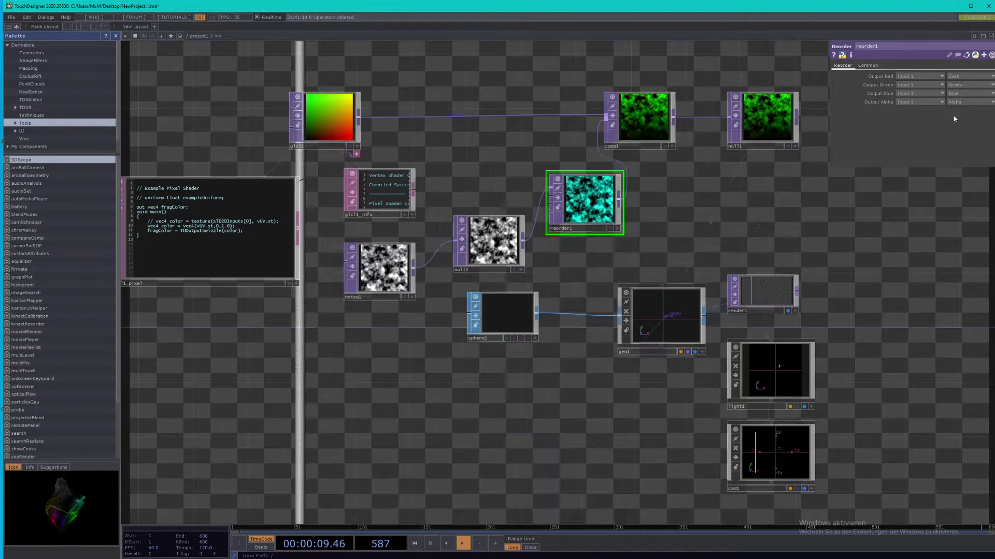
left_click(955, 85)
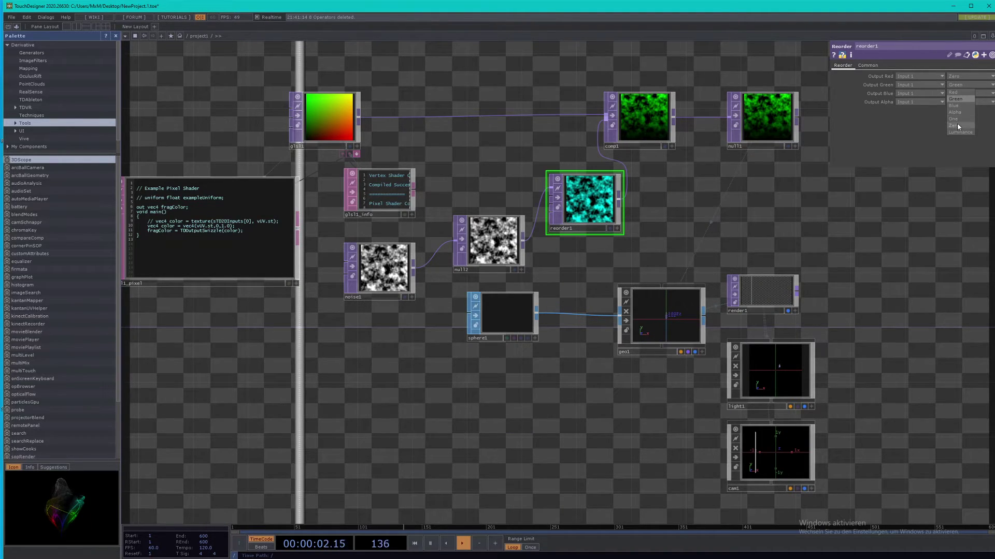
left_click(956, 122)
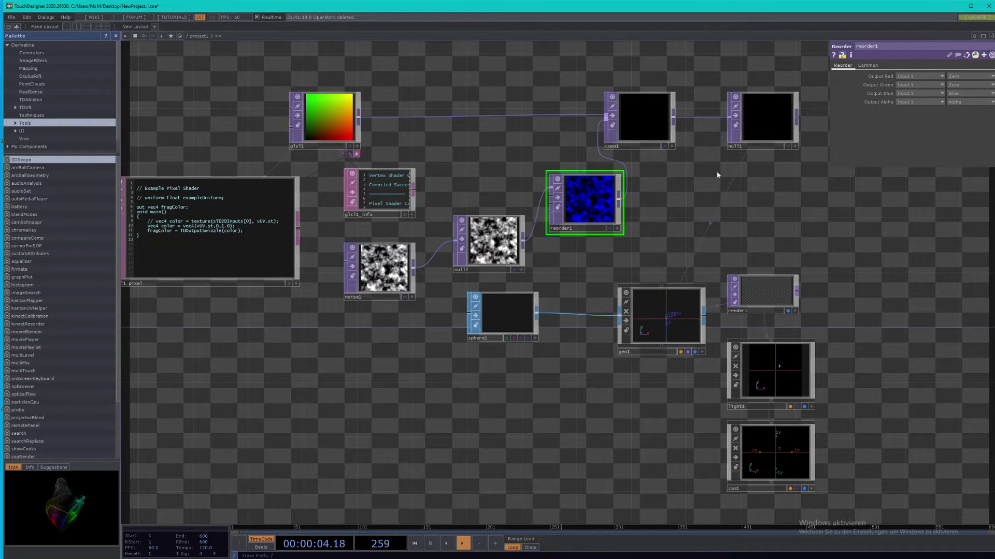
Step: Set the Composite node's operation to Add
left_click(632, 107)
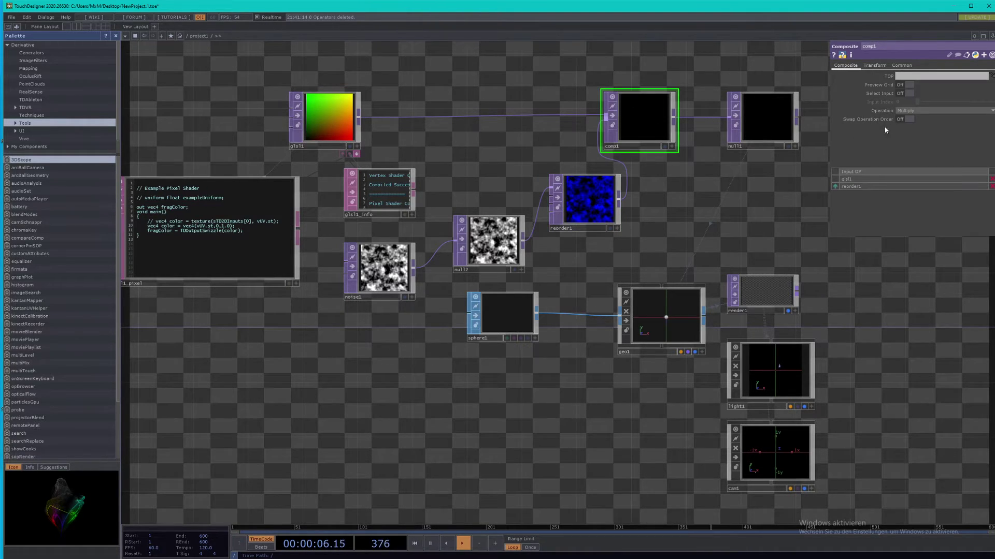
left_click(917, 111)
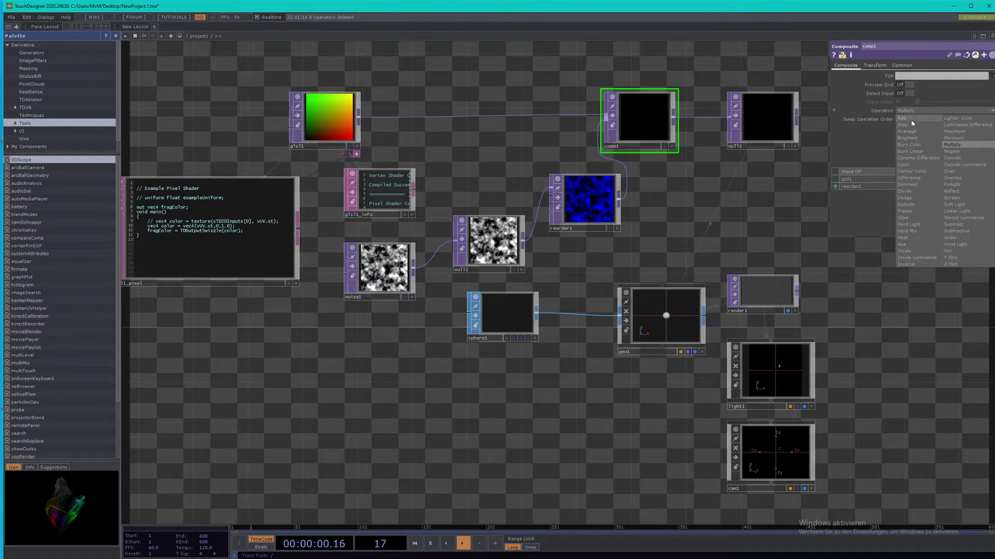
left_click(903, 118)
mouse_move(714, 193)
left_mouse_down()
mouse_move(545, 194)
mouse_move(713, 187)
left_mouse_up()
Step: Move the GLSL node with its docked DATs and the Noise node further left to space out the network
scroll(545, 195, "down", 3)
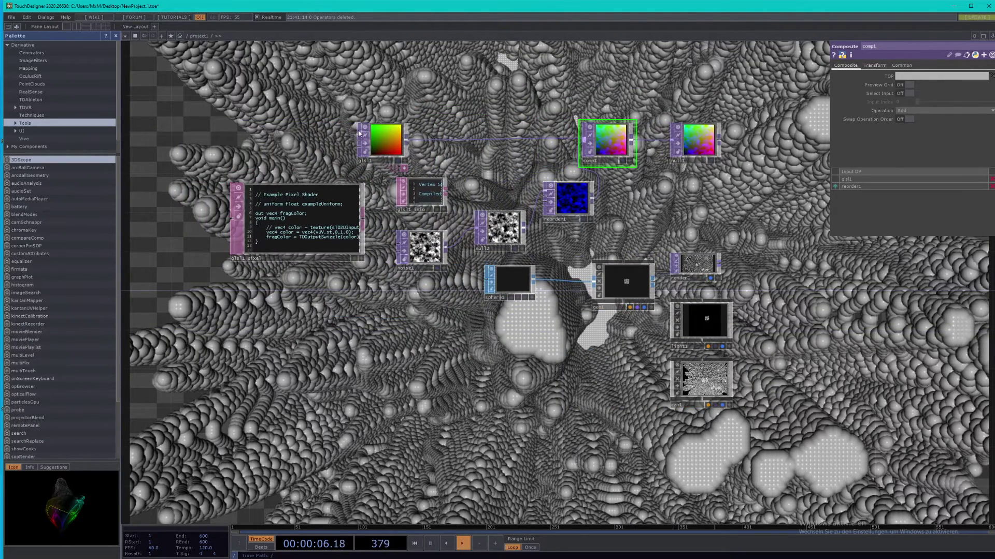
left_click_drag(359, 133, 290, 113)
left_click_drag(425, 254, 386, 255)
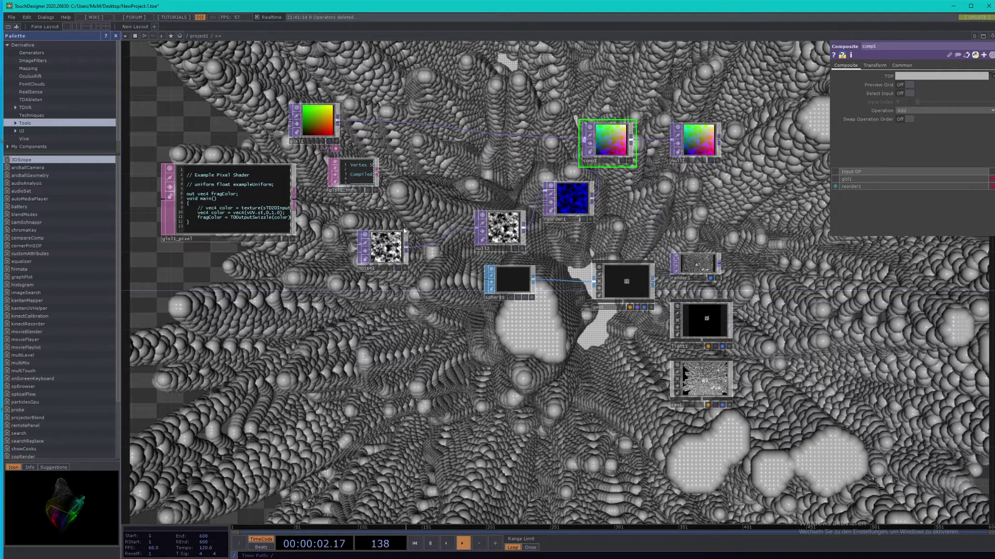
Step: Turn off Monochrome on the Noise node to generate coloured noise
left_click(393, 251)
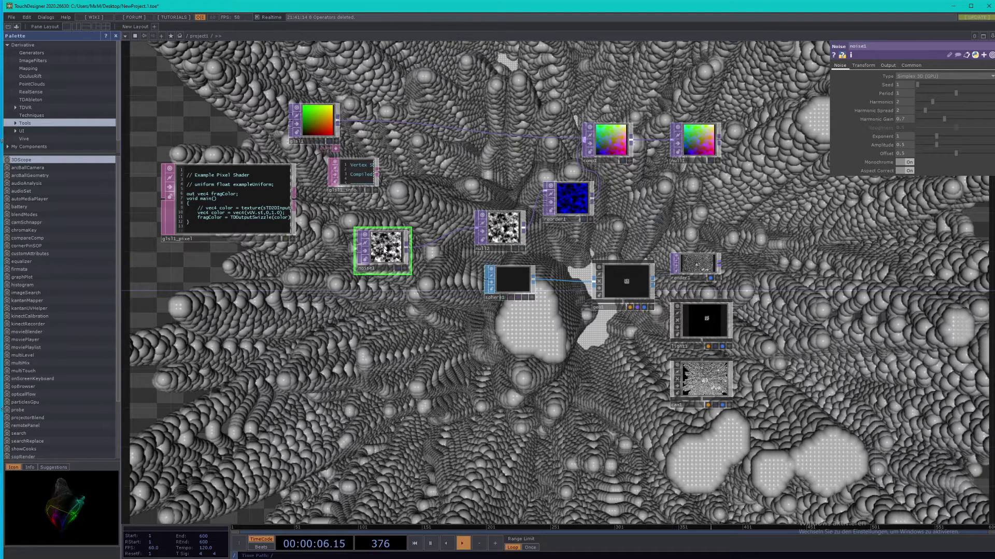
scroll(378, 262, "up", 2)
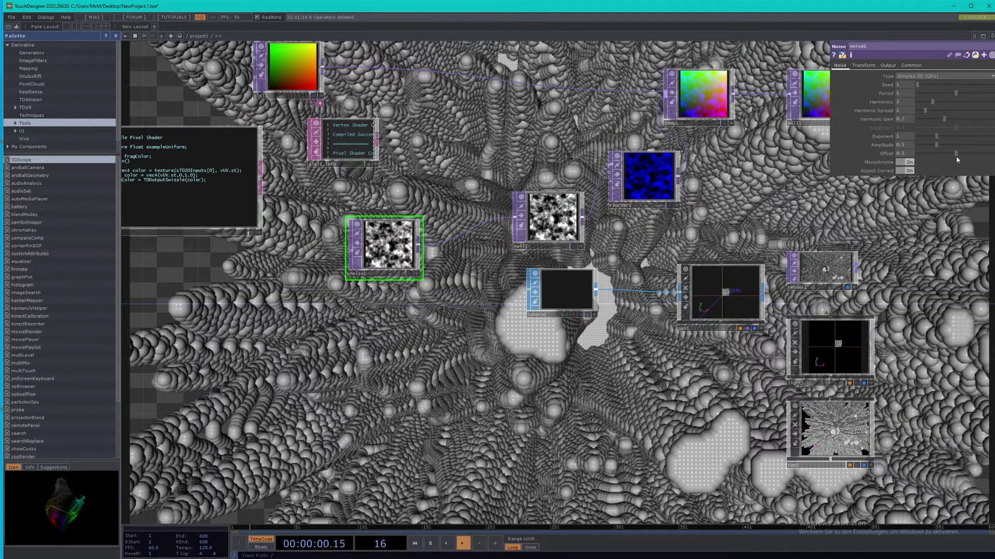
left_click(909, 163)
left_click_drag(773, 189, 721, 202)
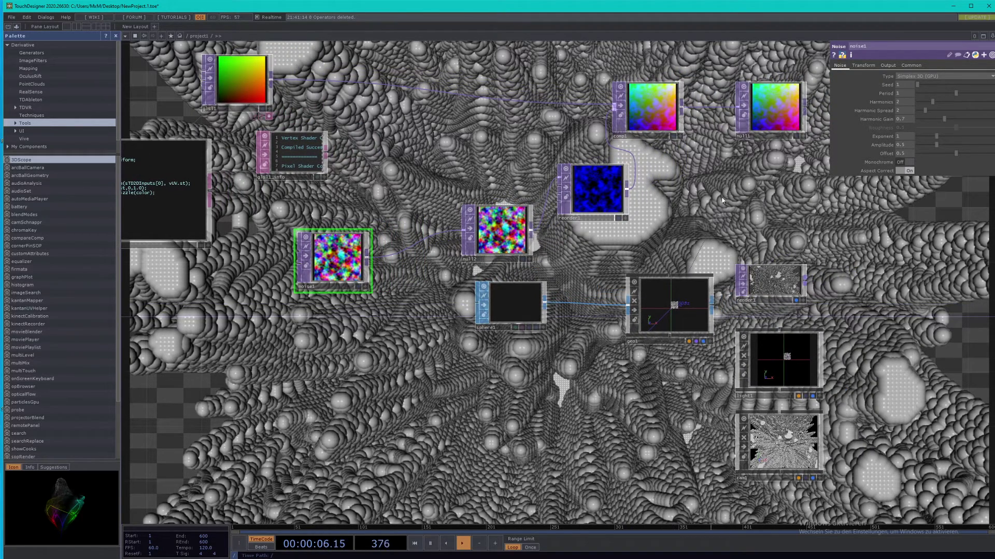
Step: Assign null2 as geo1's instance Color OP and map its R, G and B color channels to r, g and b
left_click_drag(496, 239, 658, 306)
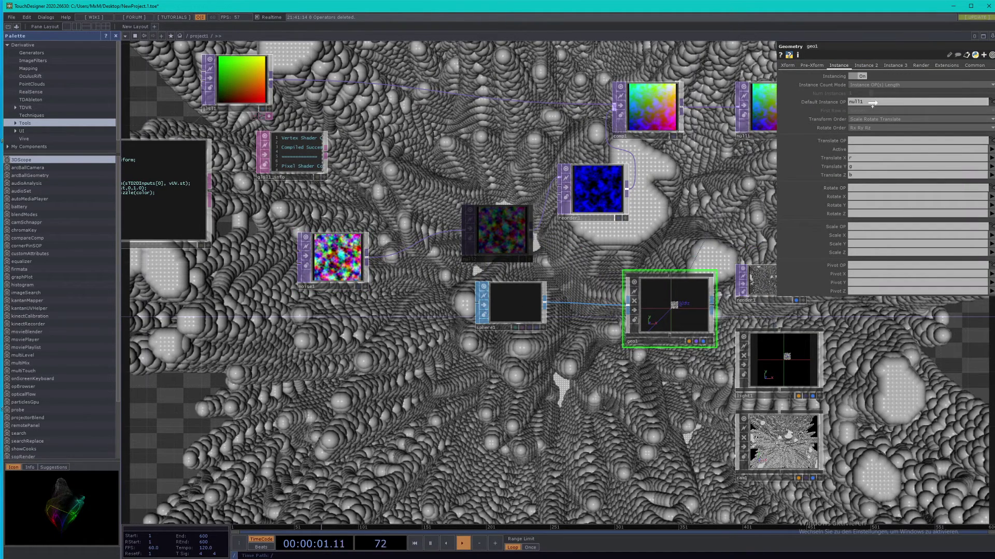
left_click(868, 64)
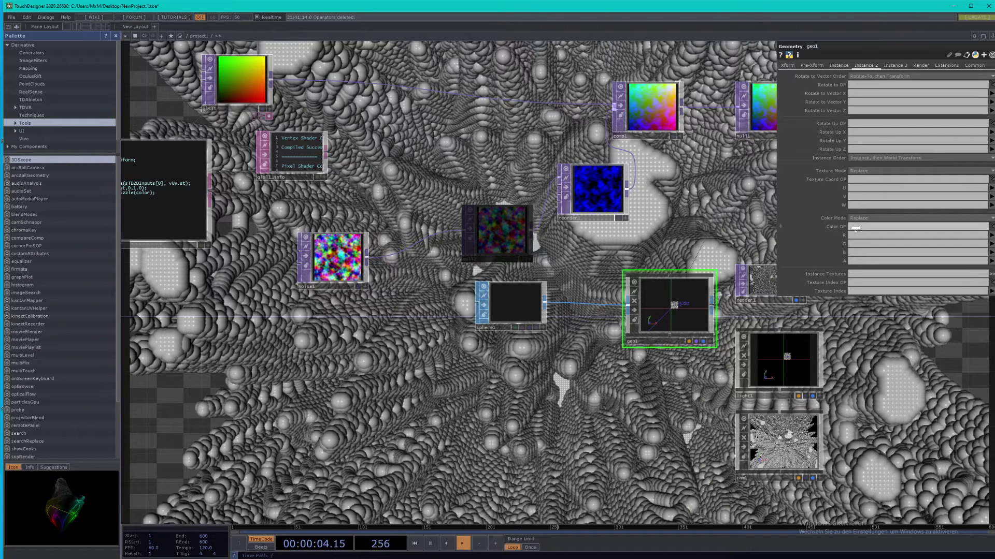
left_click_drag(855, 228, 855, 228)
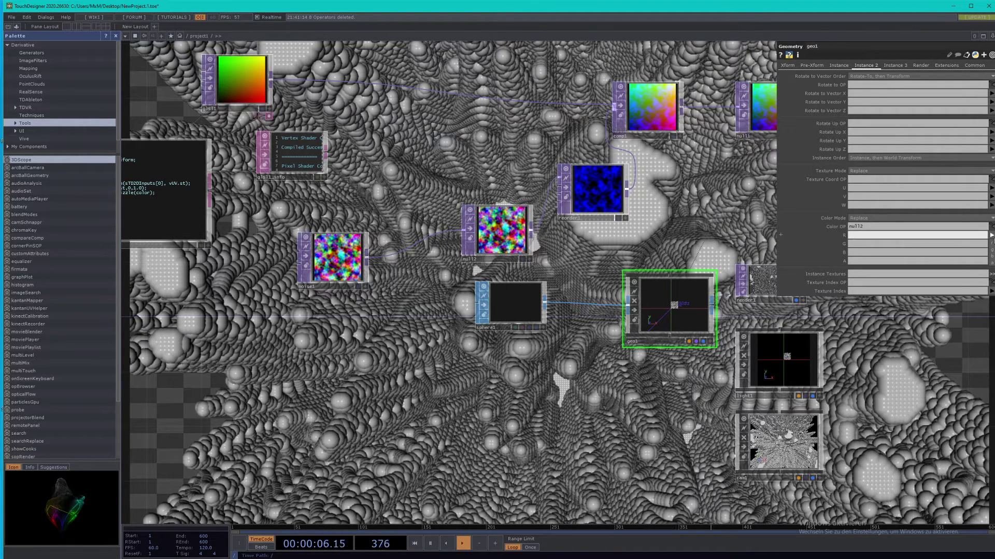
type("r")
key("Tab")
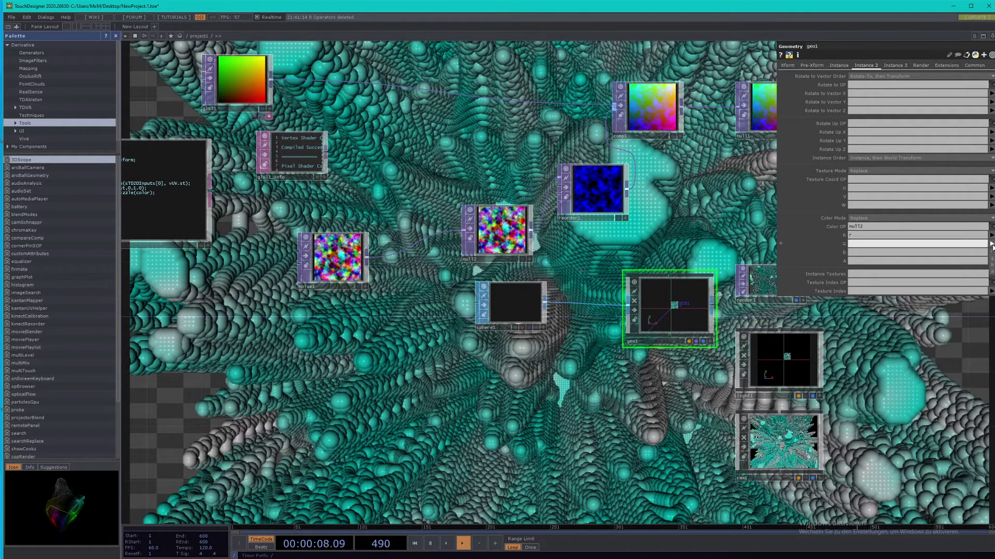
type("g")
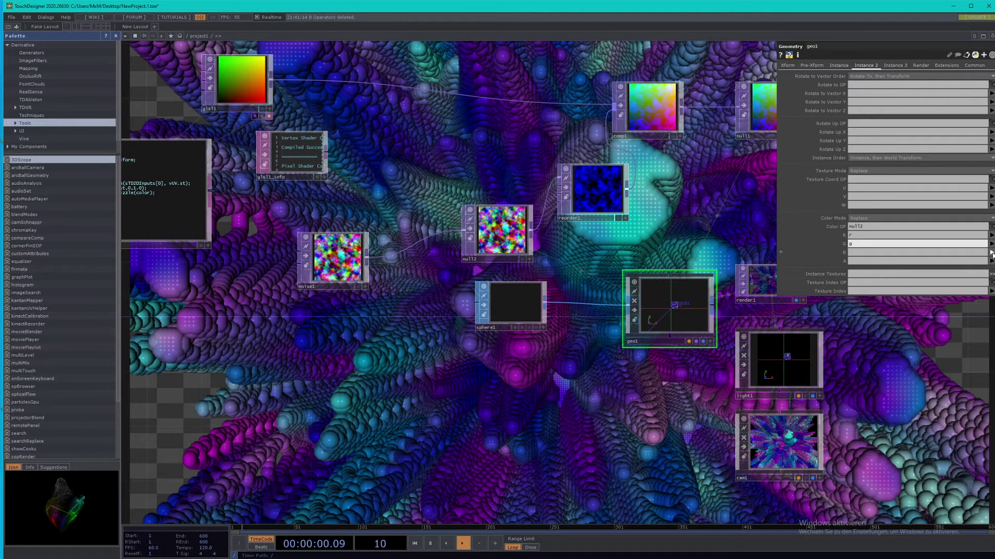
left_click(991, 252)
left_click(992, 273)
Step: Animate the Noise node by setting its Translate Z expression to absTime.seconds*0.1
left_click_drag(571, 252, 756, 272)
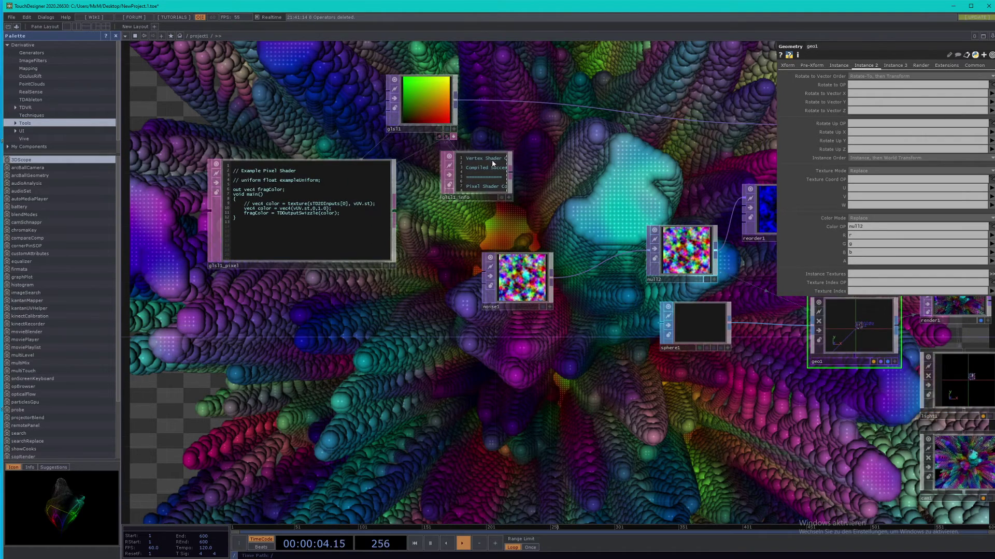
left_click(529, 267)
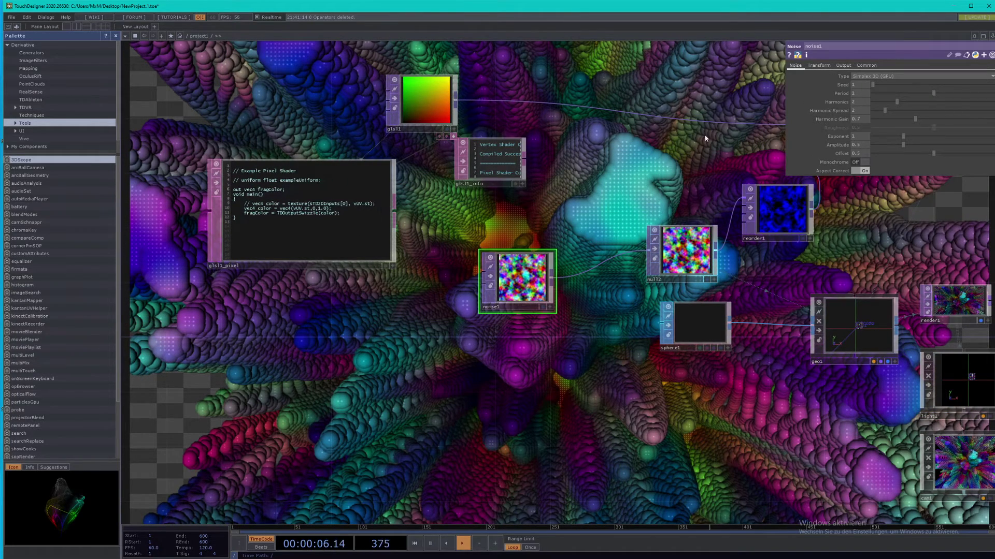
left_click(819, 67)
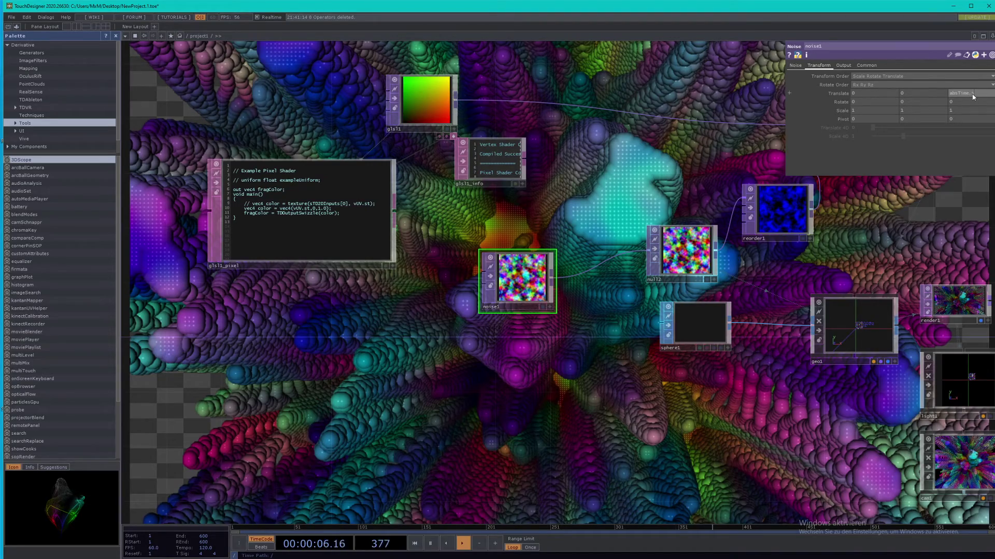
key("Return")
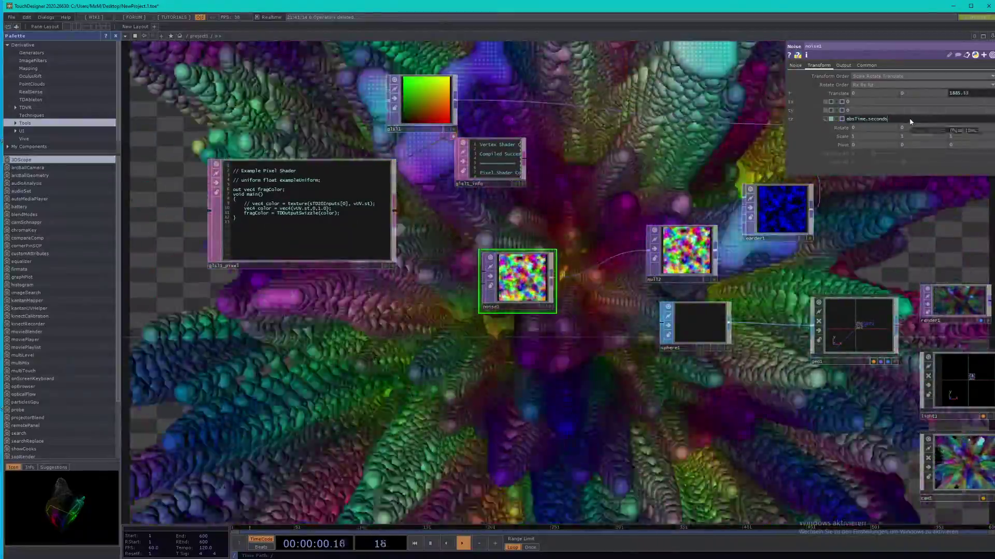
type("*0.1")
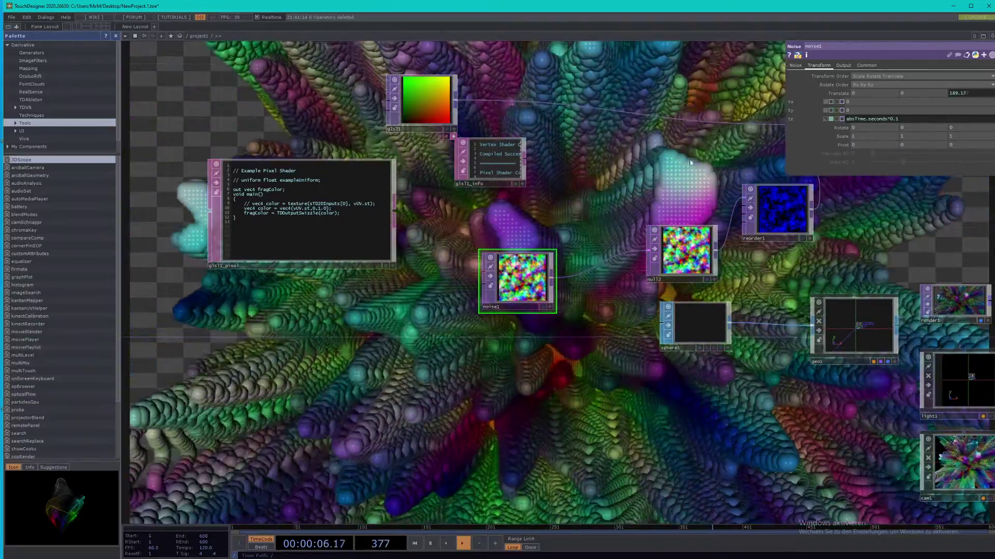
scroll(647, 310, "down", 5)
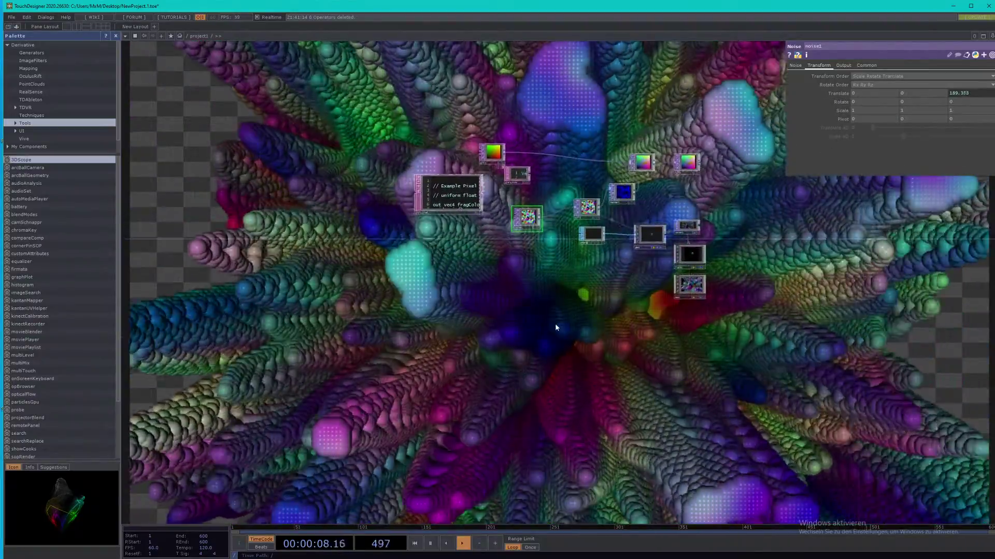